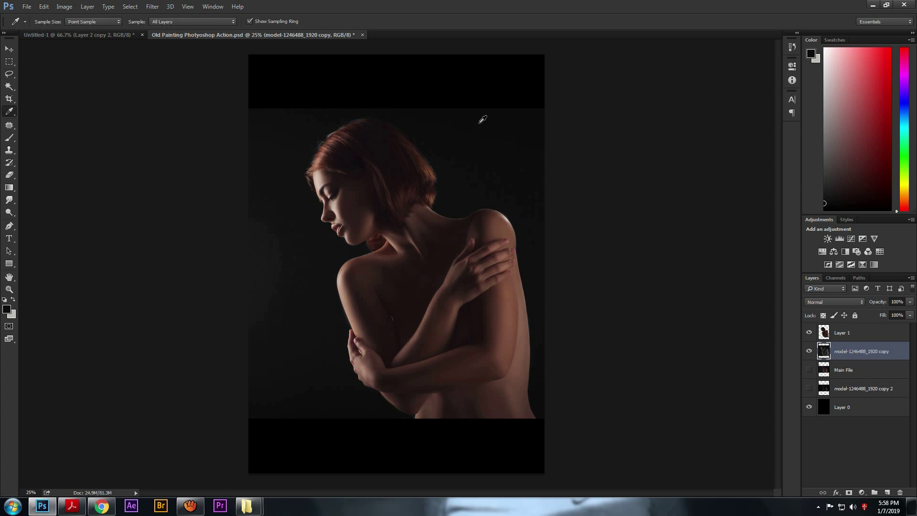
Step: Fill Layer 0 at the bottom of the stack with the near-black foreground colour, and make Layer 1 active
key("l")
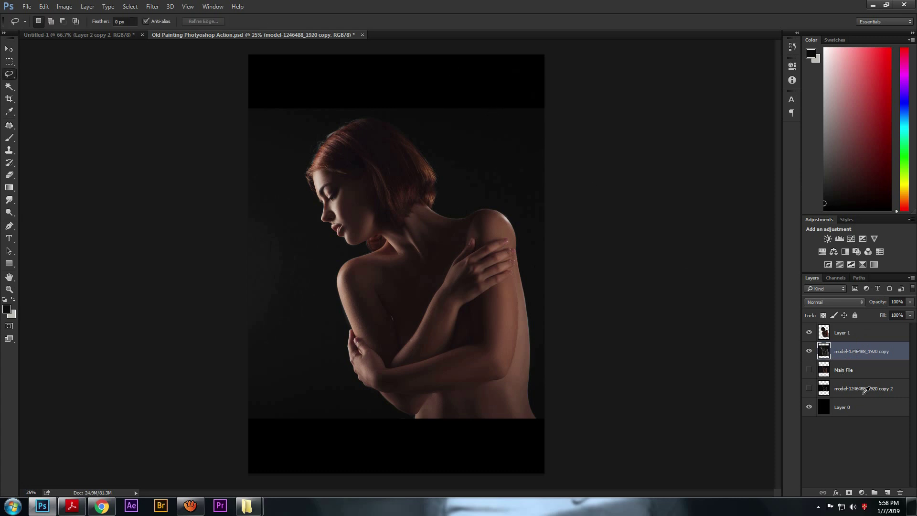
left_click(845, 408)
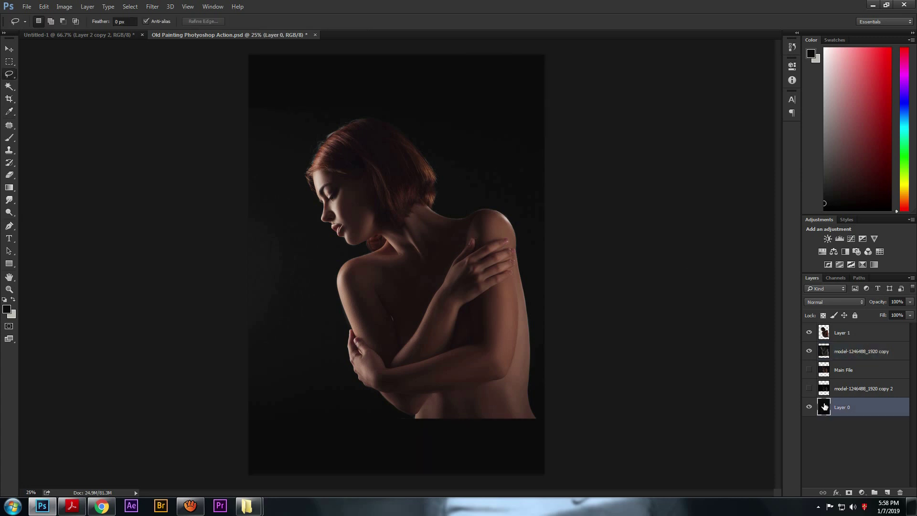
left_click(856, 331)
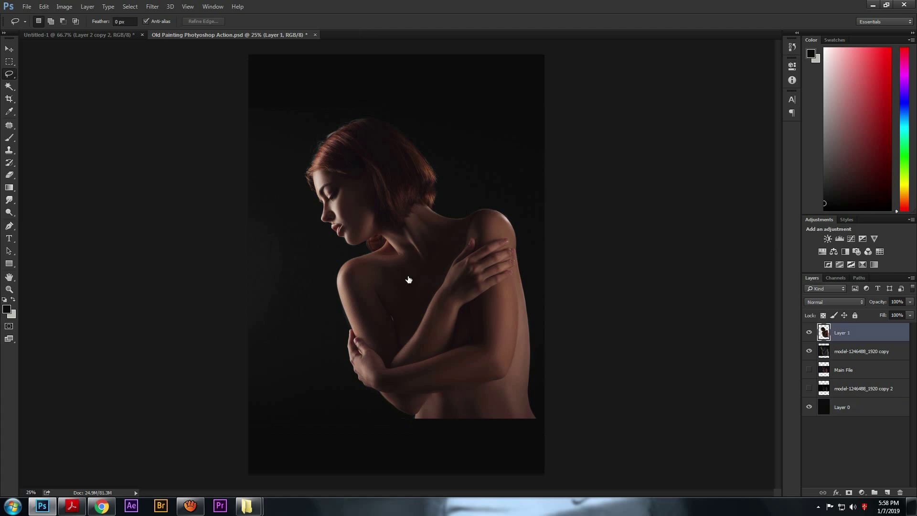
left_click(64, 7)
mouse_move(110, 30)
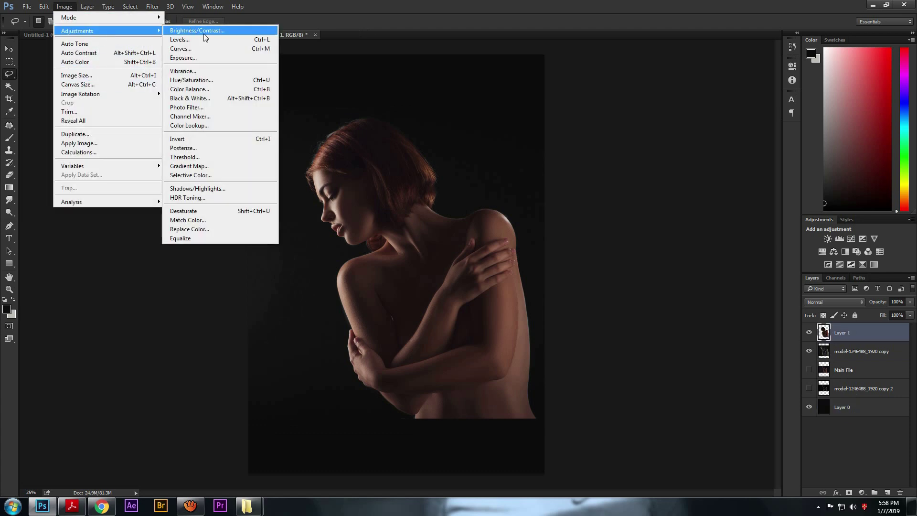
left_click(211, 99)
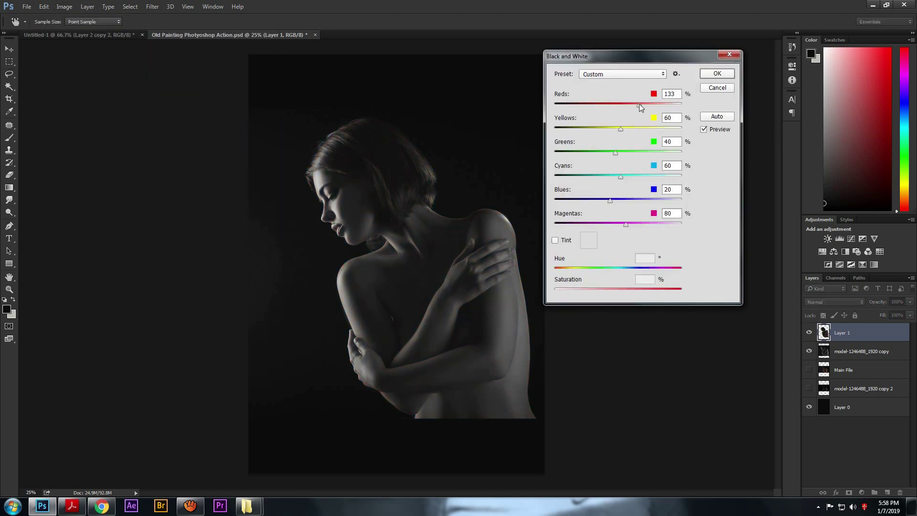
mouse_move(586, 105)
left_mouse_down()
mouse_move(646, 105)
mouse_move(578, 105)
left_mouse_up()
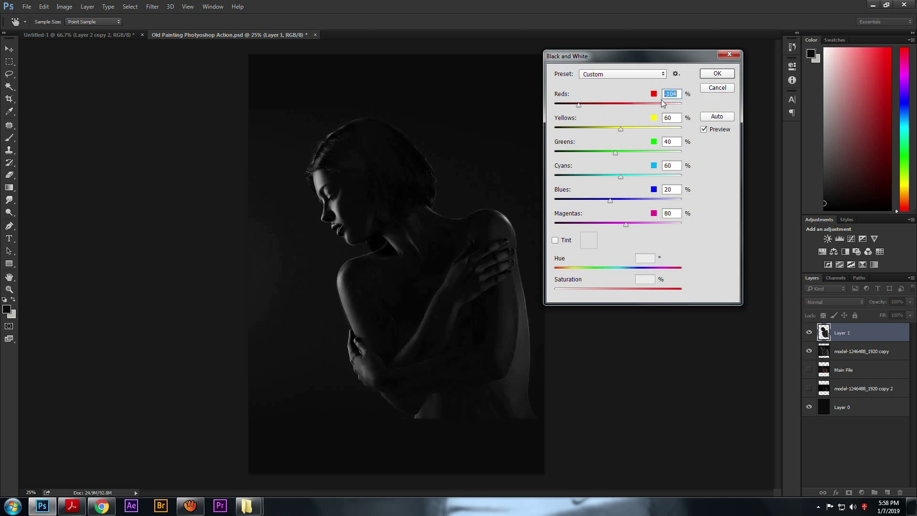
left_click_drag(578, 105, 605, 106)
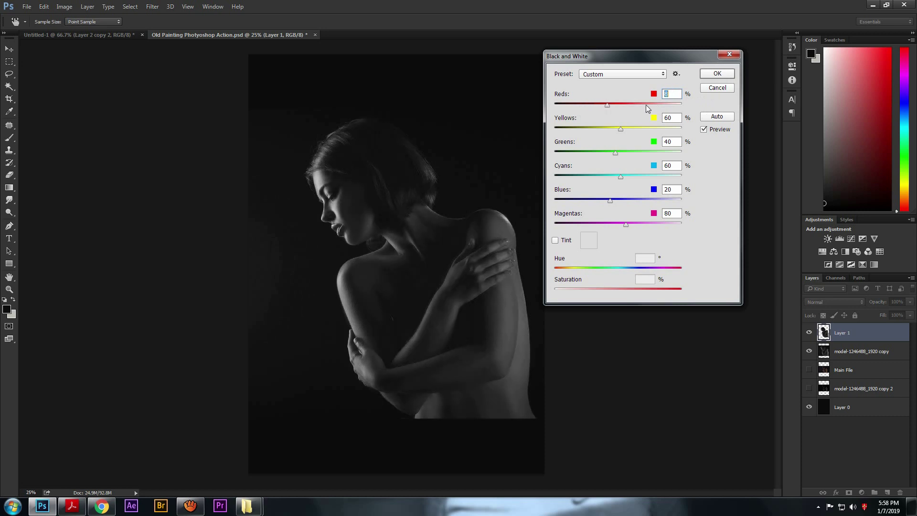
left_click(720, 89)
left_click(91, 7)
left_click(65, 8)
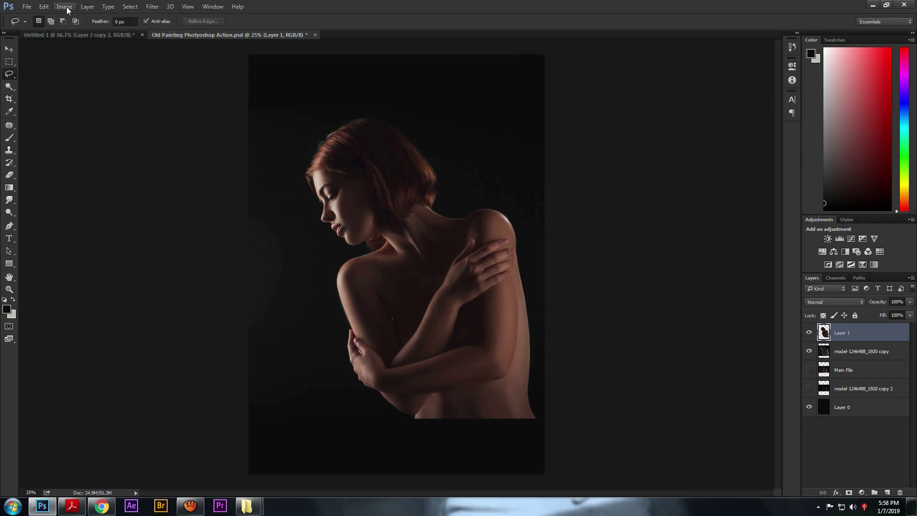
Step: Convert Layer 1 to black and white, and brighten its highlights by lowering the white input point in Levels
left_click(67, 7)
mouse_move(112, 32)
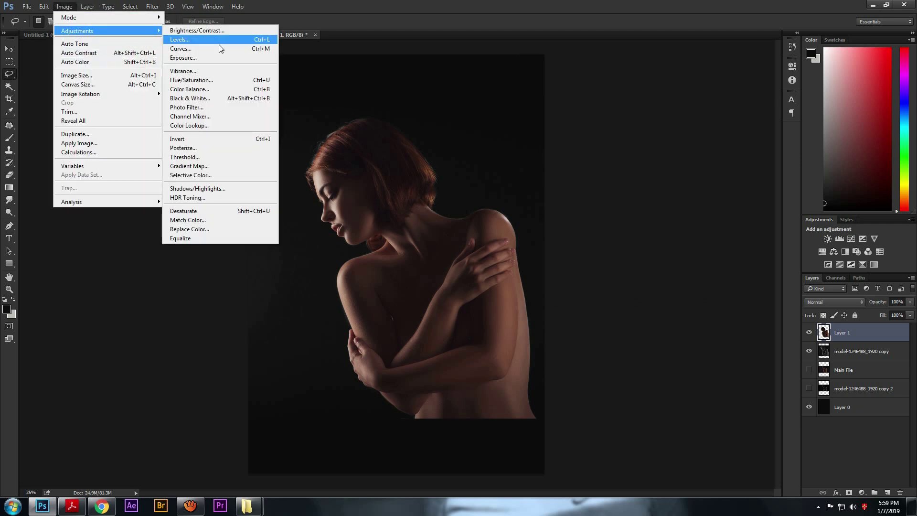
left_click(210, 104)
left_click(711, 75)
key("ctrl+l")
left_click_drag(789, 203, 758, 204)
left_click(816, 115)
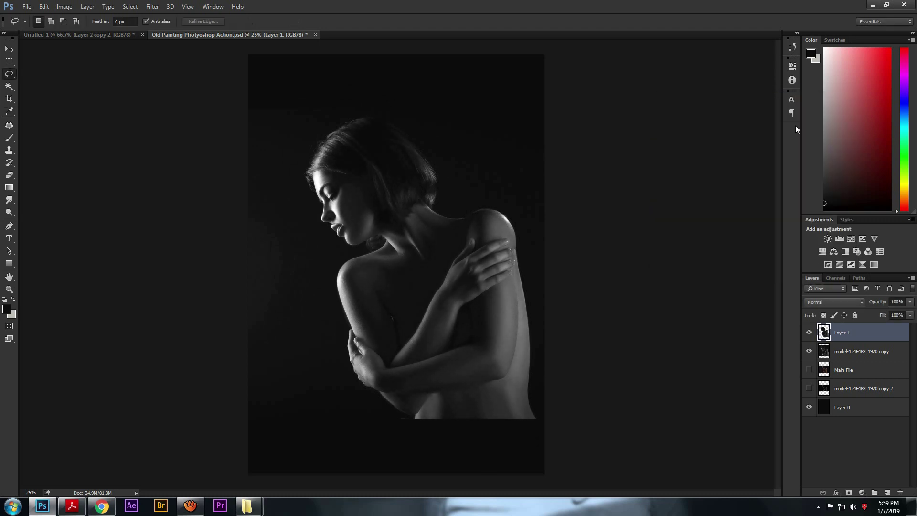
Step: Compare the image with Layer 1 hidden and shown, and duplicate Layer 1
key("ctrl+plus")
key("ctrl+plus")
key("ctrl+plus")
left_click(809, 332)
left_click(809, 333)
left_click_drag(831, 329, 887, 492)
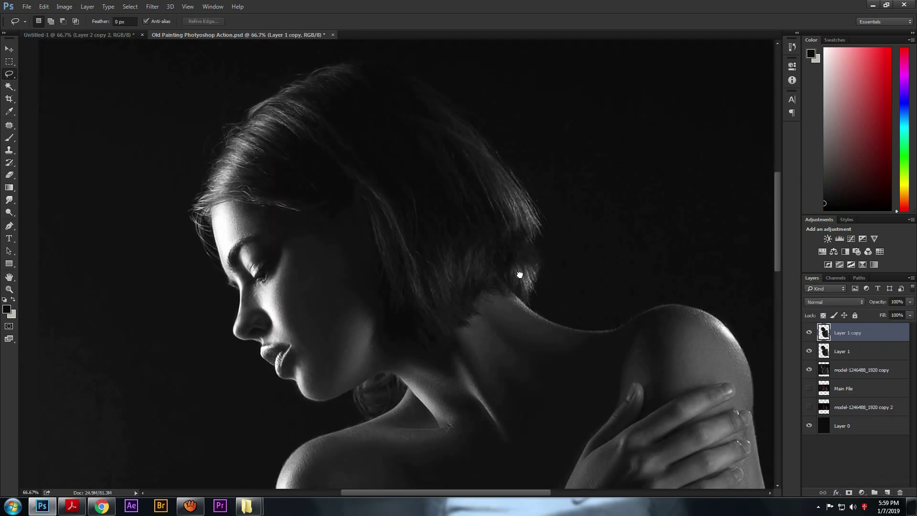
Step: Apply a High Pass filter with a radius of 2.5 pixels to the copy of Layer 1
left_click(153, 6)
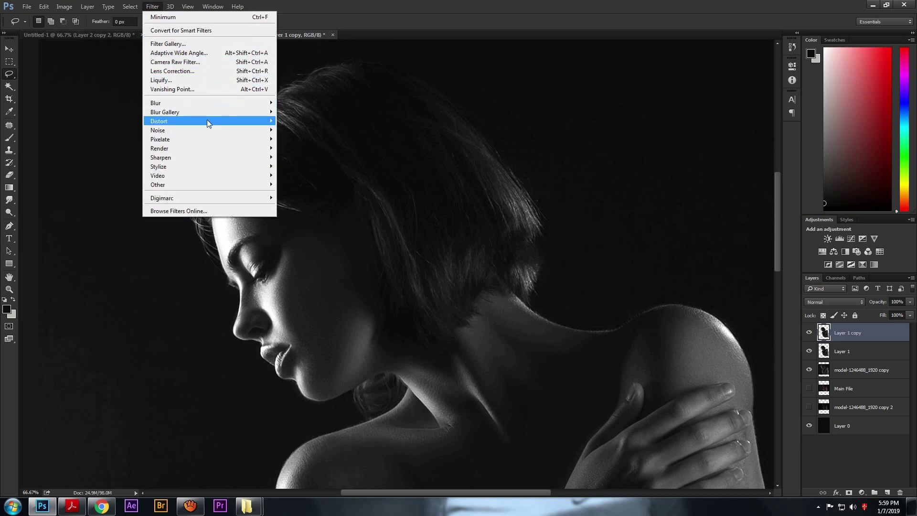
mouse_move(221, 179)
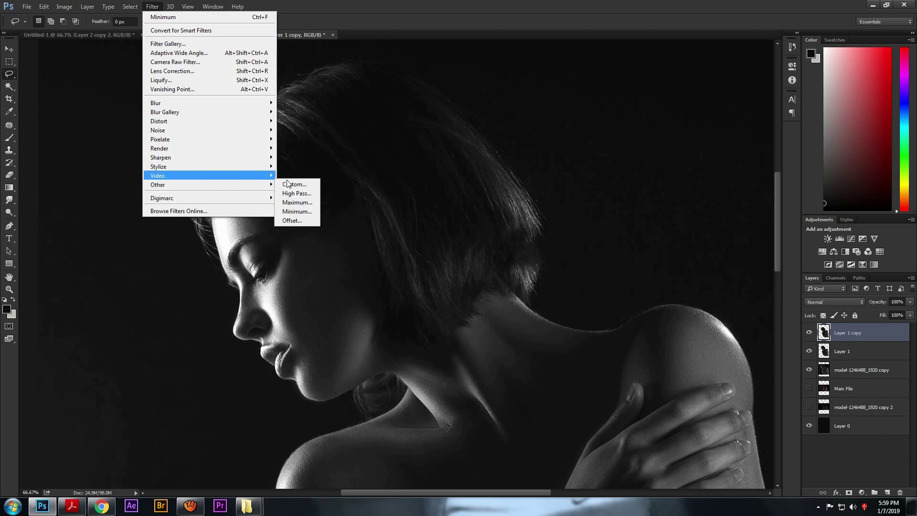
left_click(296, 186)
left_click_drag(653, 231, 630, 233)
left_click(738, 100)
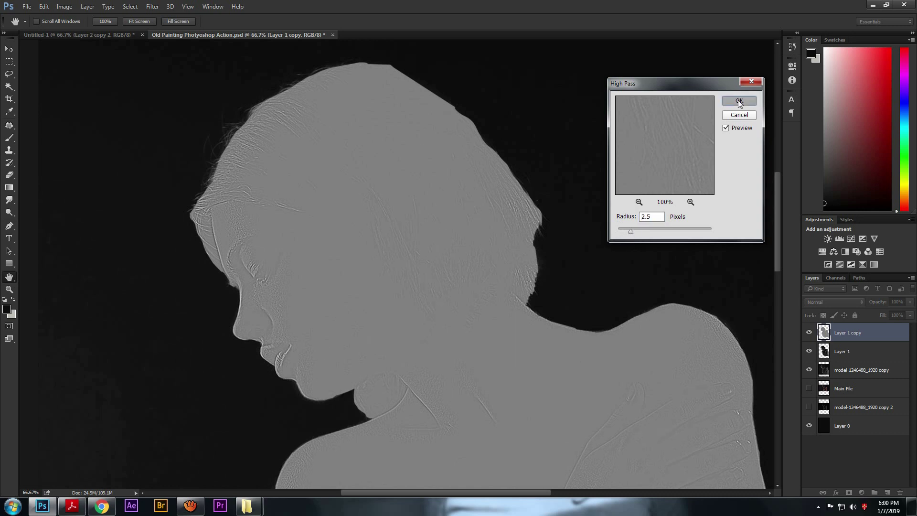
key("l")
Step: Try the Lighter Color and Color Dodge blend modes on the high-pass layer
left_click(821, 302)
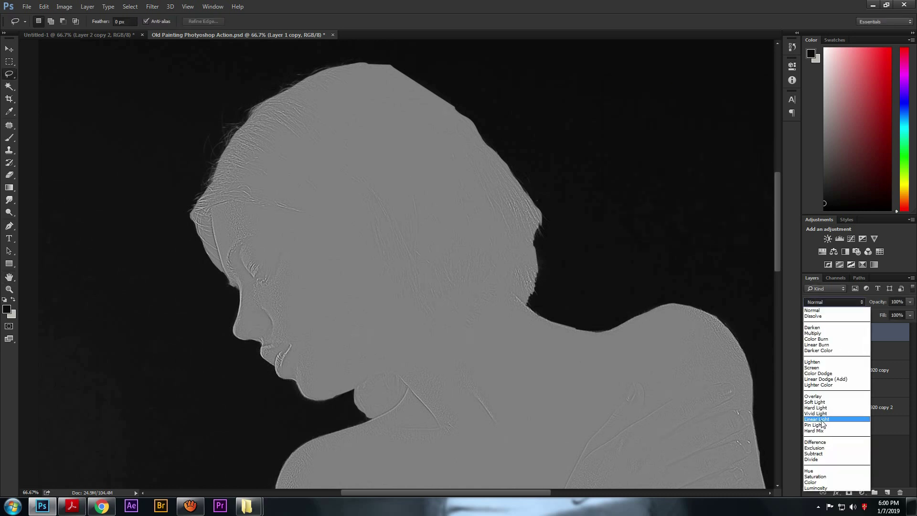
left_click(818, 384)
left_click(833, 301)
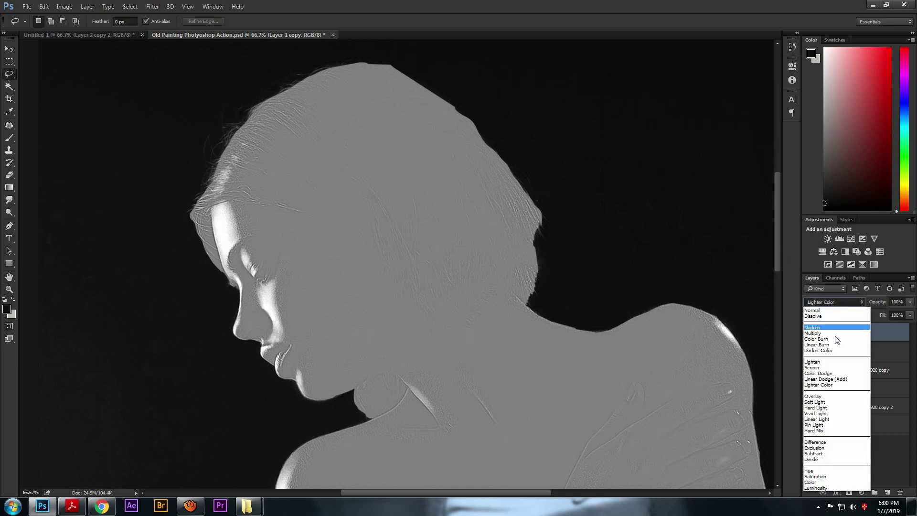
left_click(817, 373)
key("ctrl+minus")
key("ctrl+minus")
key("ctrl+minus")
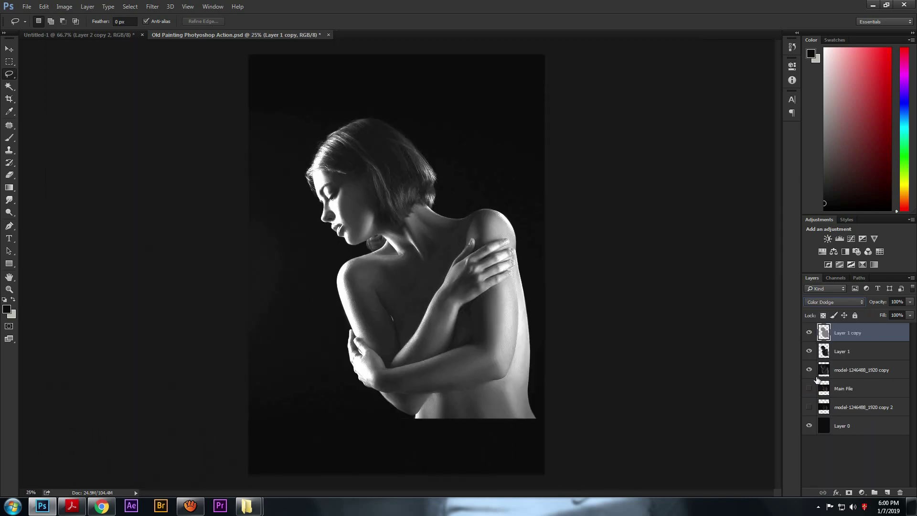
key("ctrl+plus")
key("ctrl+plus")
Step: Set the high-pass layer's blend mode to Linear Light
left_click(834, 302)
left_click(821, 418)
mouse_move(477, 251)
left_mouse_down()
mouse_move(436, 333)
mouse_move(423, 329)
left_mouse_up()
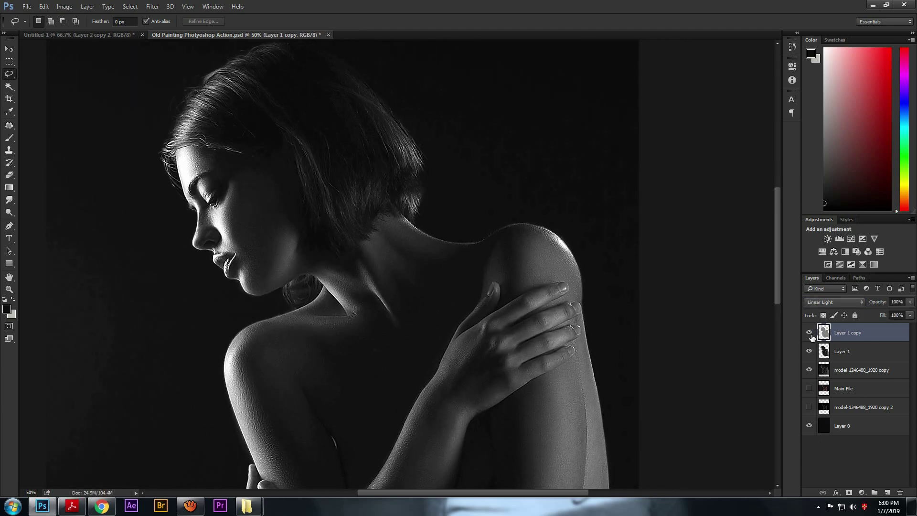
Step: Duplicate the high-pass layer to strengthen the detail, and save the document
key("ctrl+j")
key("ctrl+s")
left_click_drag(524, 361, 498, 447)
Step: Group Layer 1 with its two high-pass copies, and stamp all visible layers into a new layer on top
left_click(854, 353, "shift")
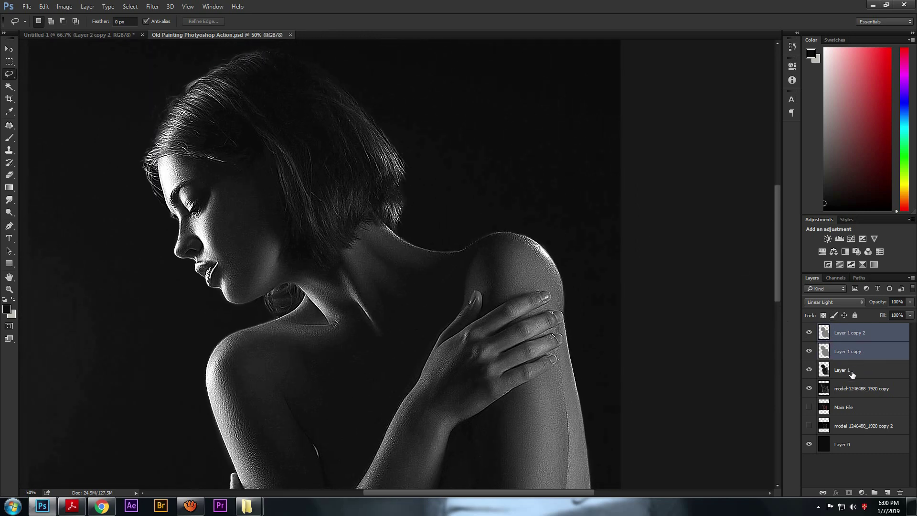
left_click(851, 371, "shift")
key("ctrl+g")
key("ctrl+shift+alt+e")
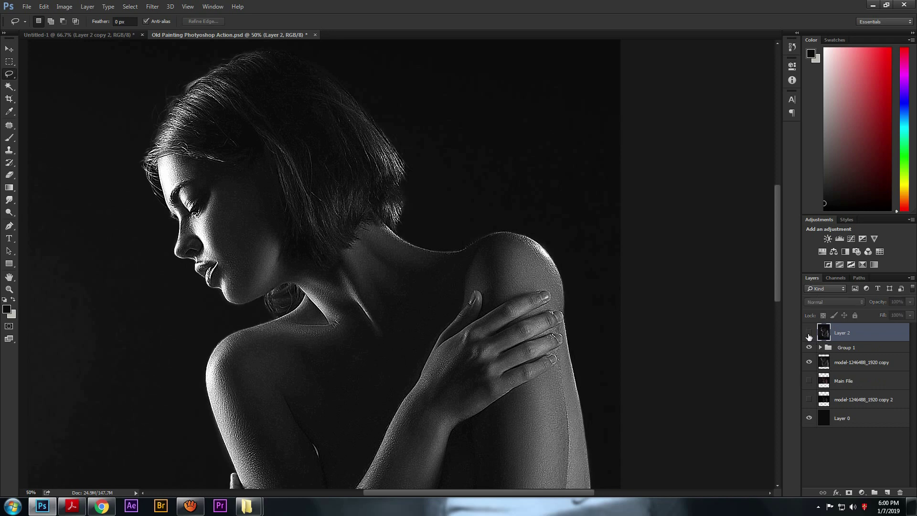
Step: Darken the merged Layer 2 with a Levels adjustment
key("ctrl+l")
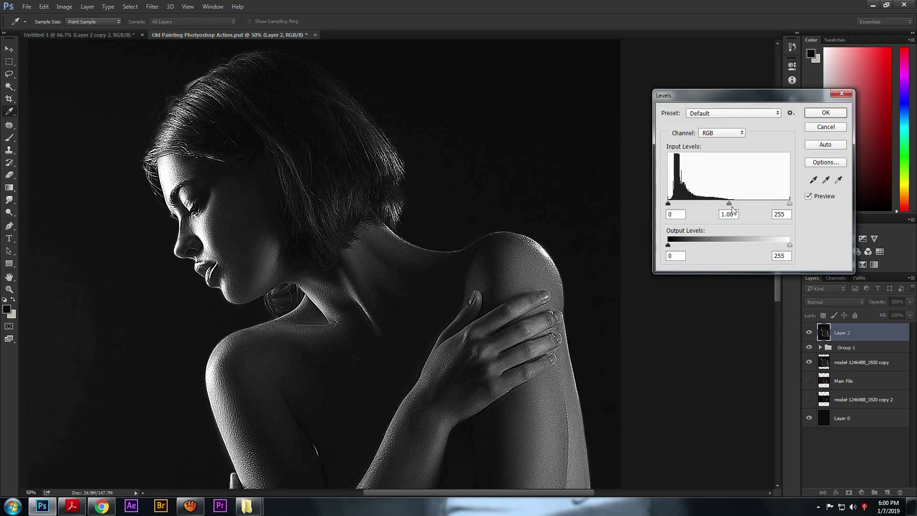
left_click_drag(729, 203, 781, 204)
left_click(827, 114)
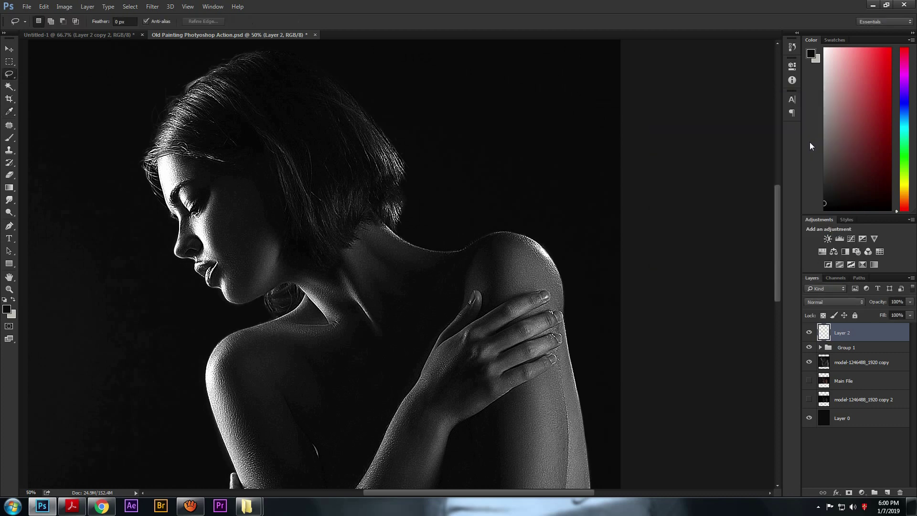
Step: Duplicate Layer 2 and apply an Emboss filter to the copy at a 135° angle, adjusting its height and amount
left_click_drag(861, 337, 887, 492)
left_click(153, 7)
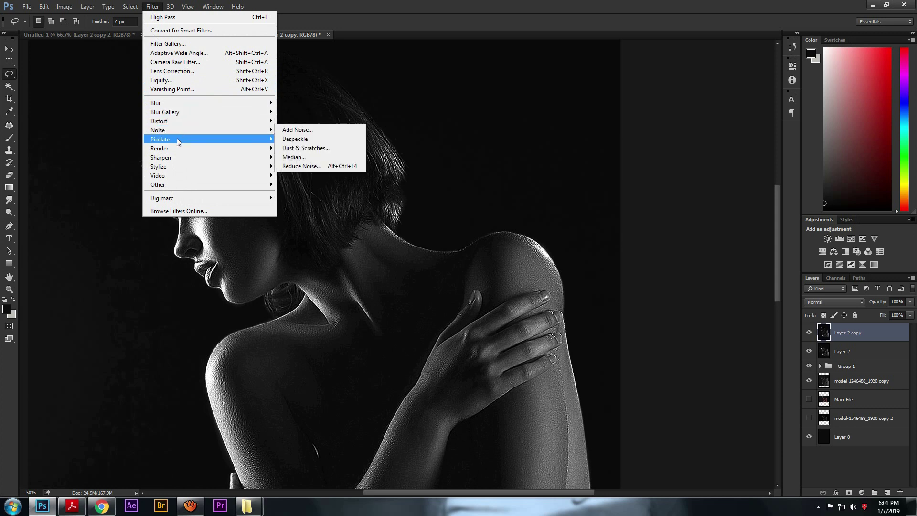
mouse_move(175, 138)
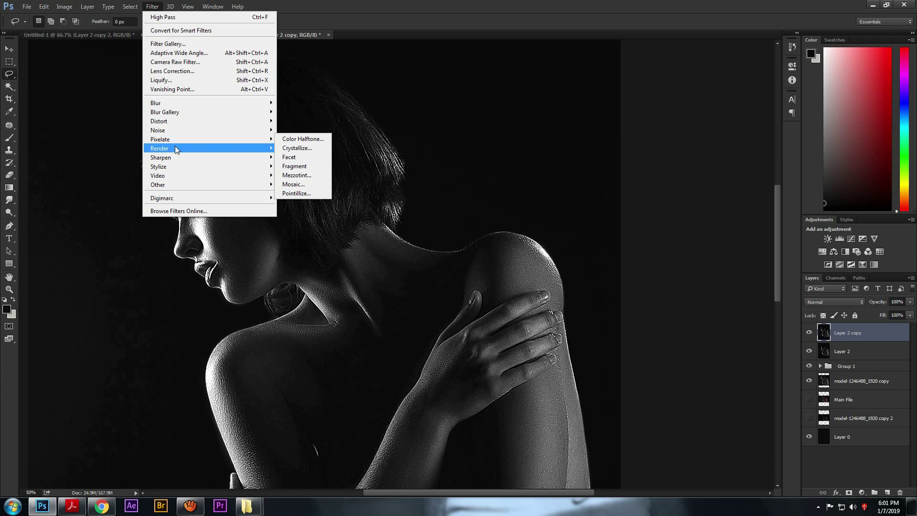
mouse_move(177, 157)
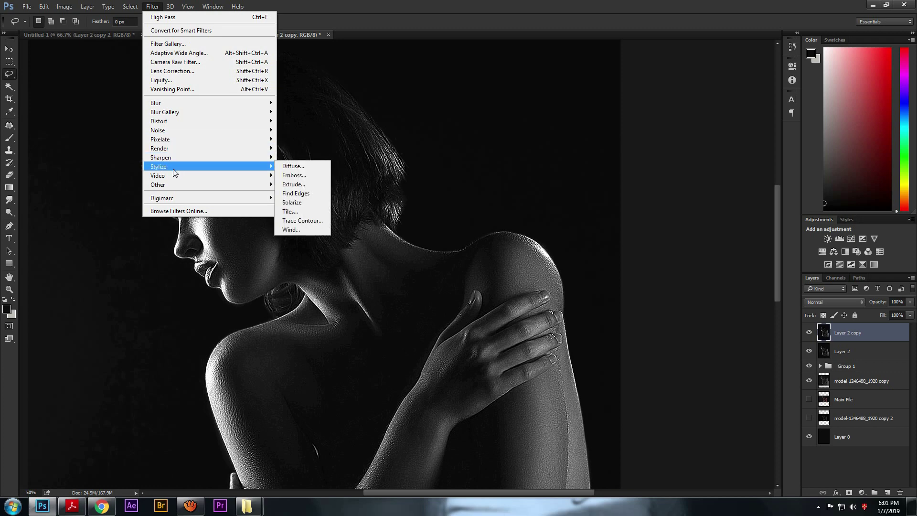
left_click(294, 175)
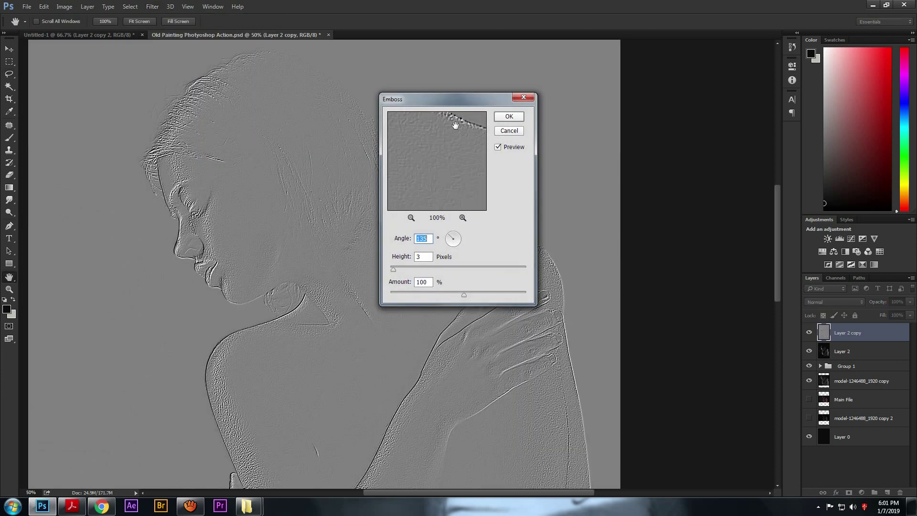
left_click_drag(394, 269, 408, 273)
left_click_drag(463, 299, 434, 301)
left_click(498, 146)
left_click(497, 146)
left_click(509, 116)
Step: Try the Soft Light, Lighter Color and Overlay blend modes on the embossed layer
left_click(833, 302)
left_click(815, 402)
left_click(833, 301)
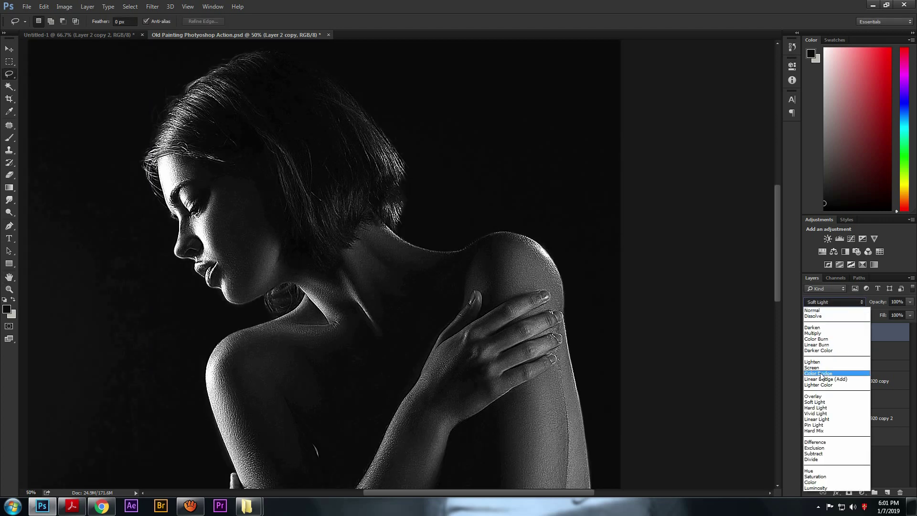
left_click(821, 386)
key("ctrl+minus")
key("ctrl+minus")
mouse_move(878, 303)
left_mouse_down()
mouse_move(863, 306)
mouse_move(892, 307)
left_mouse_up()
left_click(850, 303)
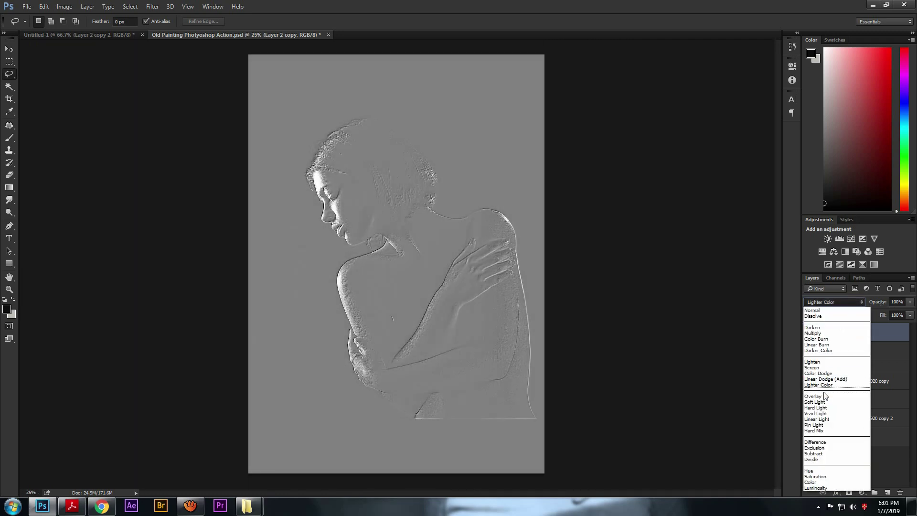
left_click(824, 396)
Step: Set the embossed layer's blend mode to Linear Light and inspect the face and shoulder up close
left_click(838, 303)
left_click(825, 420)
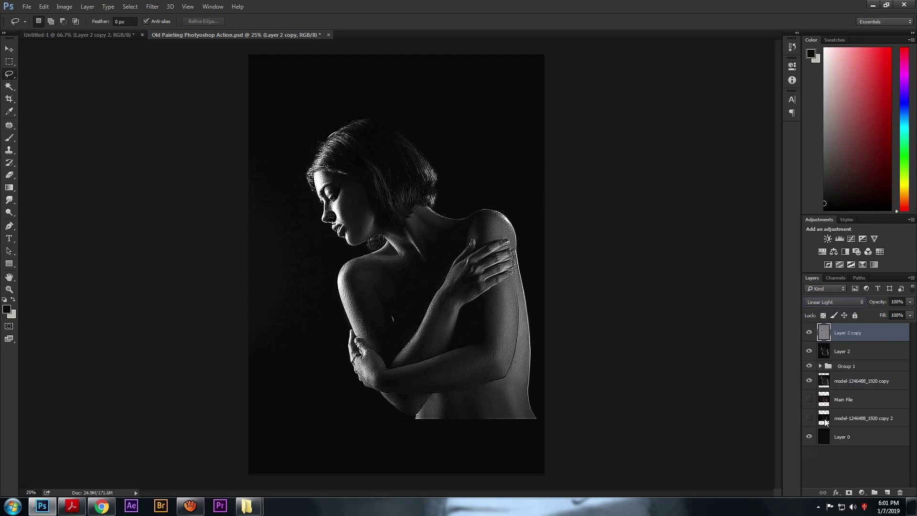
key("ctrl+plus")
key("ctrl+plus")
key("ctrl+plus")
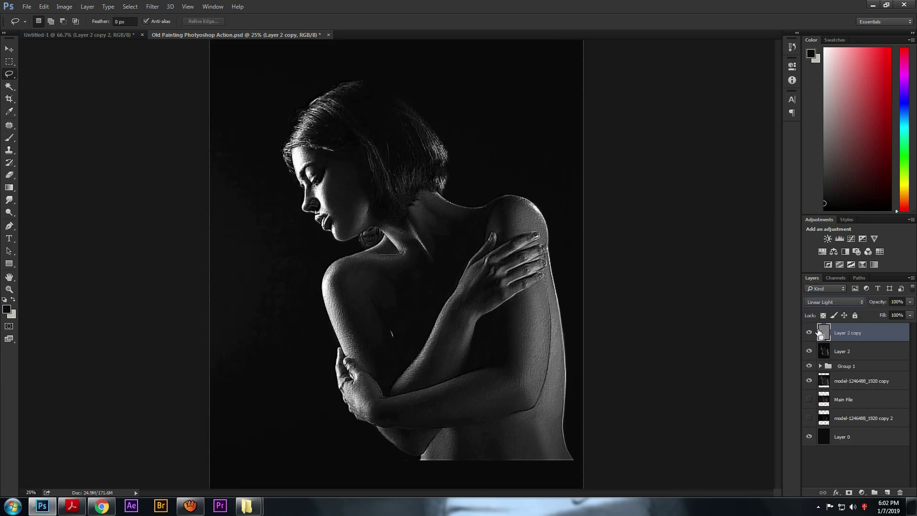
left_click_drag(506, 244, 480, 324)
Step: Choose a preset brush tip for the Smudge tool at a size of 50 px
left_click(10, 199)
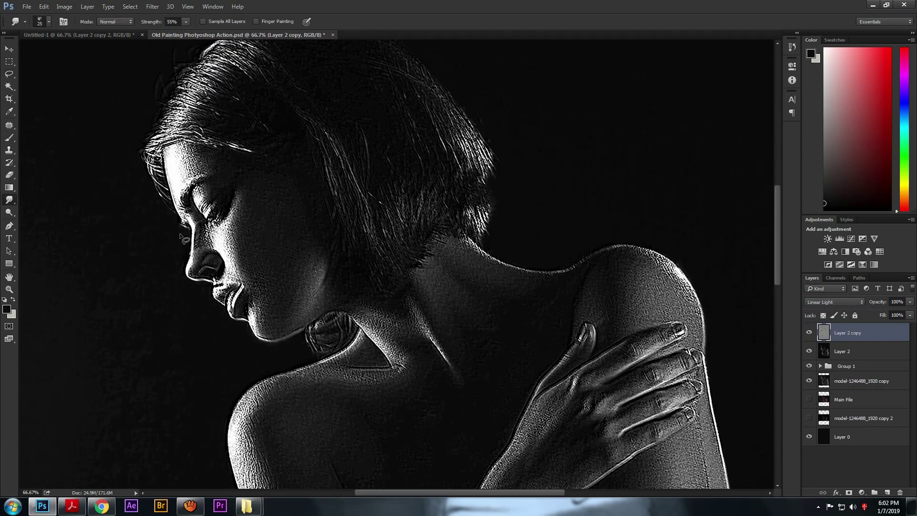
right_click(549, 236)
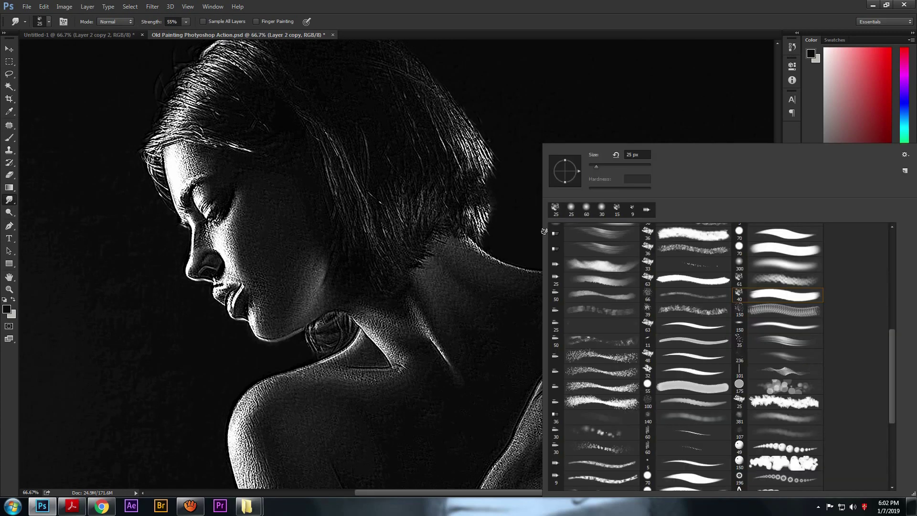
double_click(777, 296)
key("bracketleft")
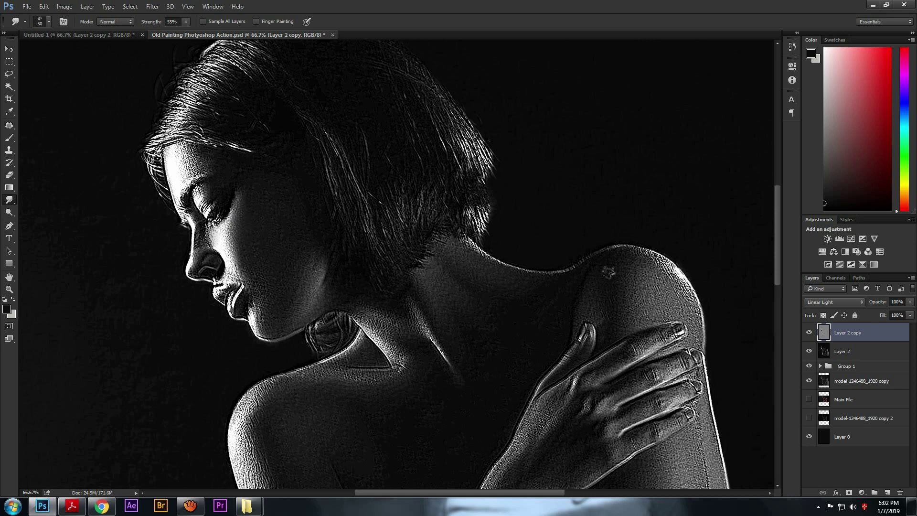
key("s")
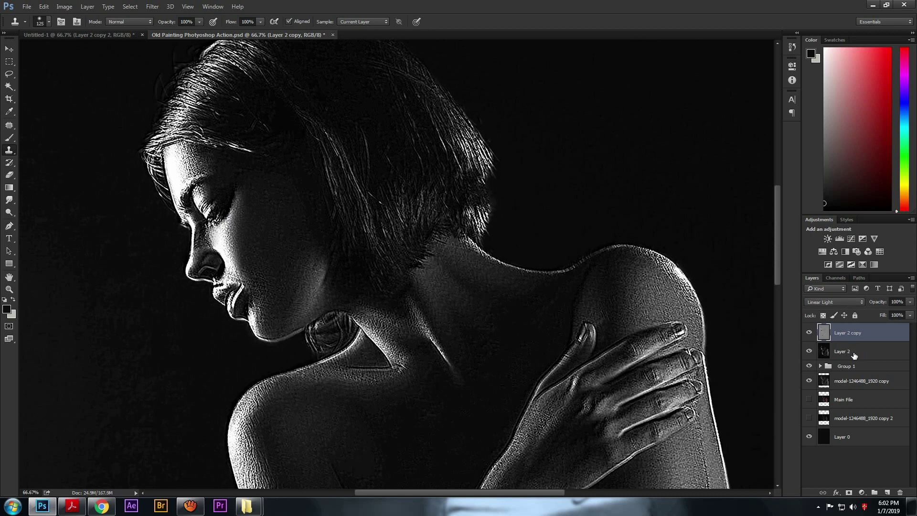
Step: Group Layer 2 with its embossed copy, and stamp all visible layers into a new layer above the group
left_click(853, 355, "shift")
key("ctrl+g")
key("alt+shift+e")
left_click(858, 341)
left_click(860, 330)
key("ctrl+shift+alt+n")
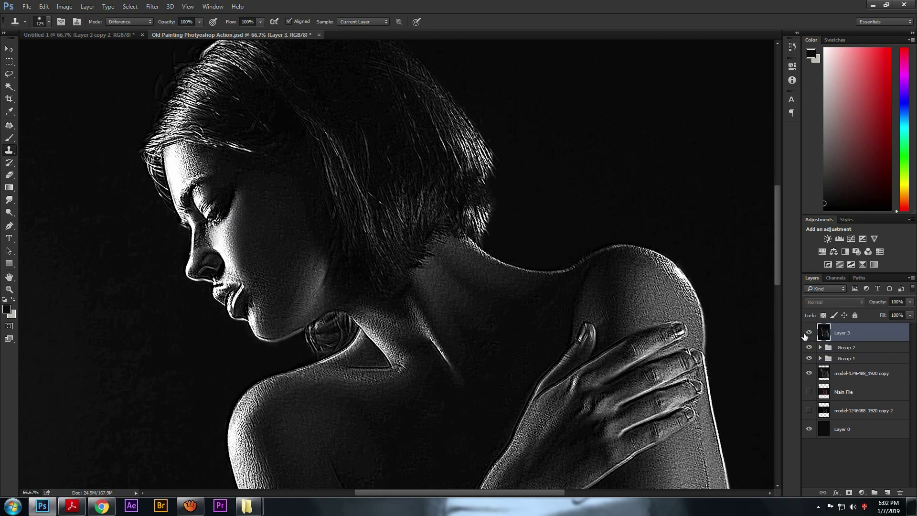
Step: Smudge the skin on the cheek, nose and forehead, reducing the Smudge brush to 25 px and its strength to 12%
key("r")
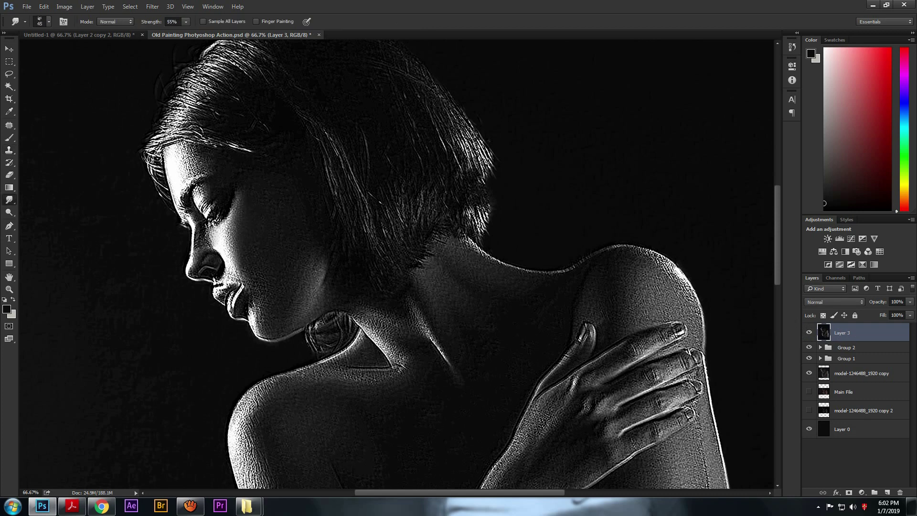
key("ctrl+plus")
left_click_drag(236, 249, 281, 273)
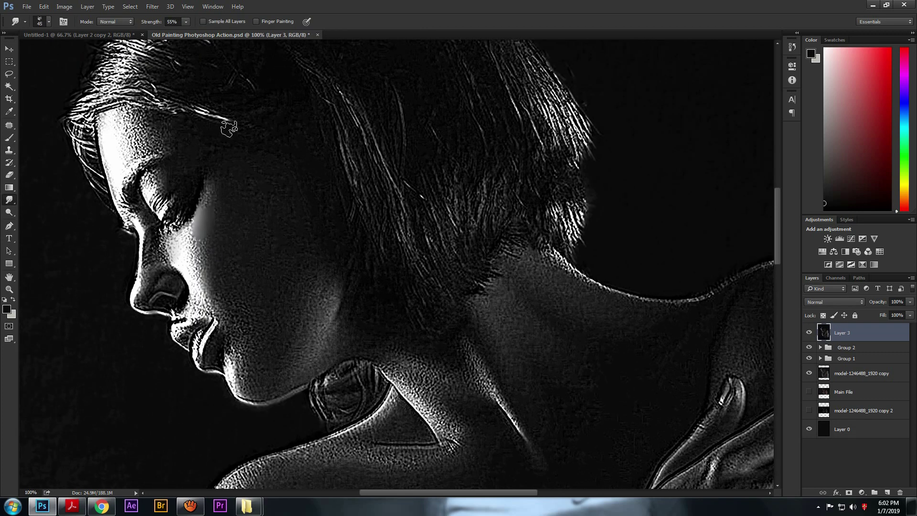
left_click_drag(152, 22, 132, 29)
key("bracketleft")
key("bracketleft")
mouse_move(195, 239)
left_mouse_down()
mouse_move(152, 264)
mouse_move(139, 243)
mouse_move(133, 298)
mouse_move(172, 305)
left_mouse_up()
left_click_drag(114, 185, 142, 236)
left_click_drag(106, 121, 119, 112)
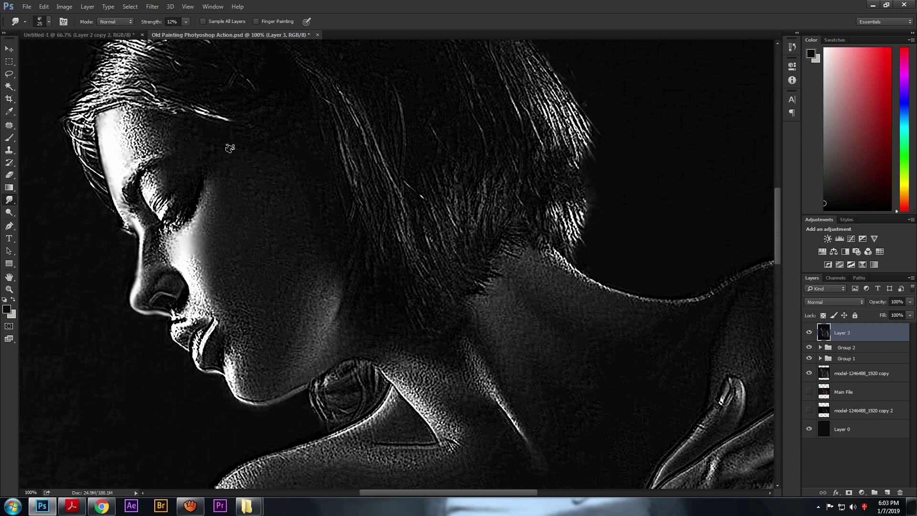
Step: Choose another preset brush tip for the Smudge tool at 40 px and set its strength to 22%
right_click(386, 167)
left_click(621, 309)
left_click(778, 165)
key("2")
key("2")
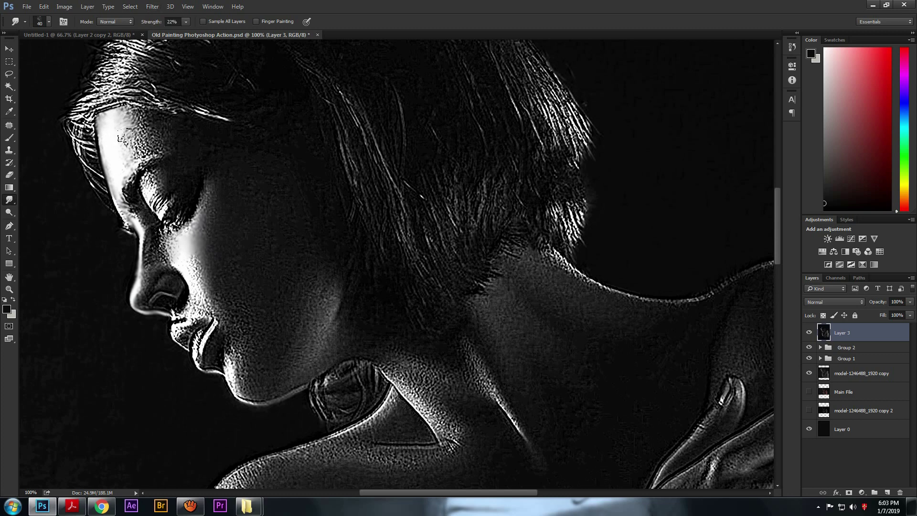
Step: Smudge the cheek, chin, eyelid, forehead and front hair smooth, using a 35 px brush for the finer areas
mouse_move(168, 237)
left_mouse_down()
mouse_move(175, 265)
mouse_move(200, 269)
mouse_move(202, 295)
left_mouse_up()
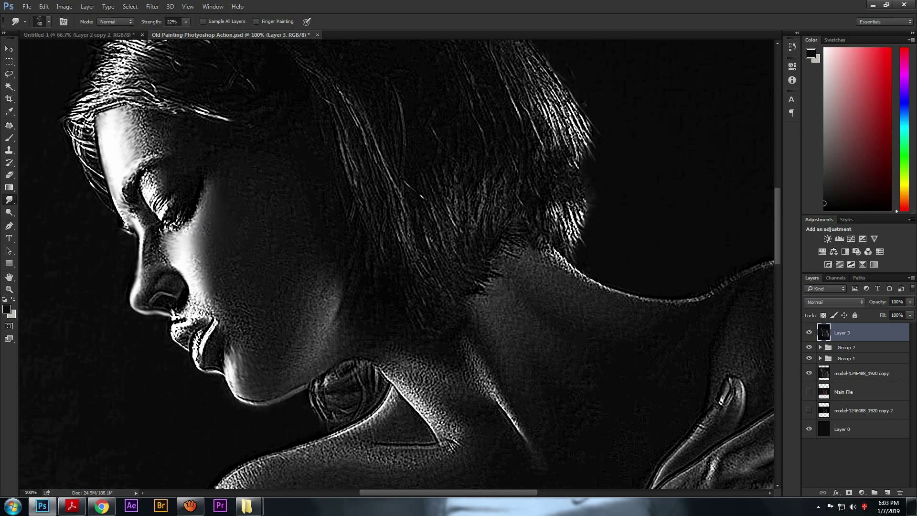
left_click_drag(195, 307, 219, 304)
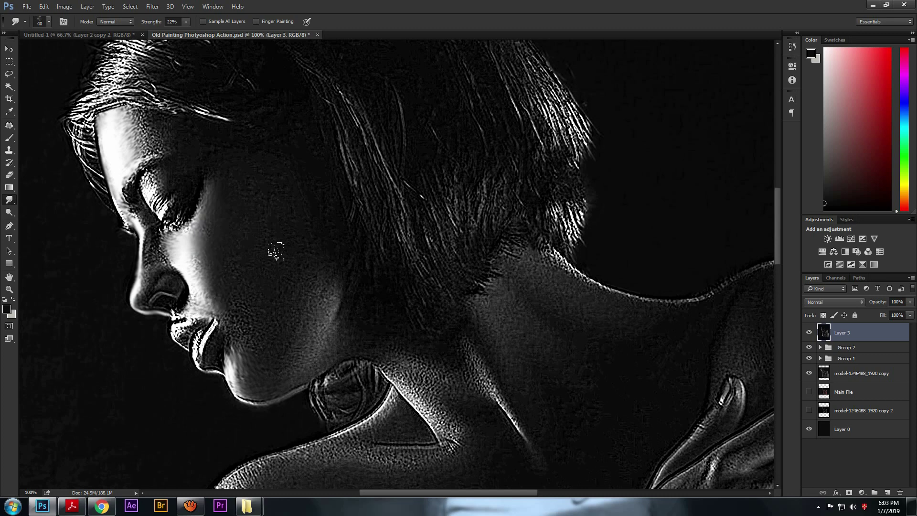
mouse_move(145, 194)
left_mouse_down()
mouse_move(149, 178)
mouse_move(157, 207)
left_mouse_up()
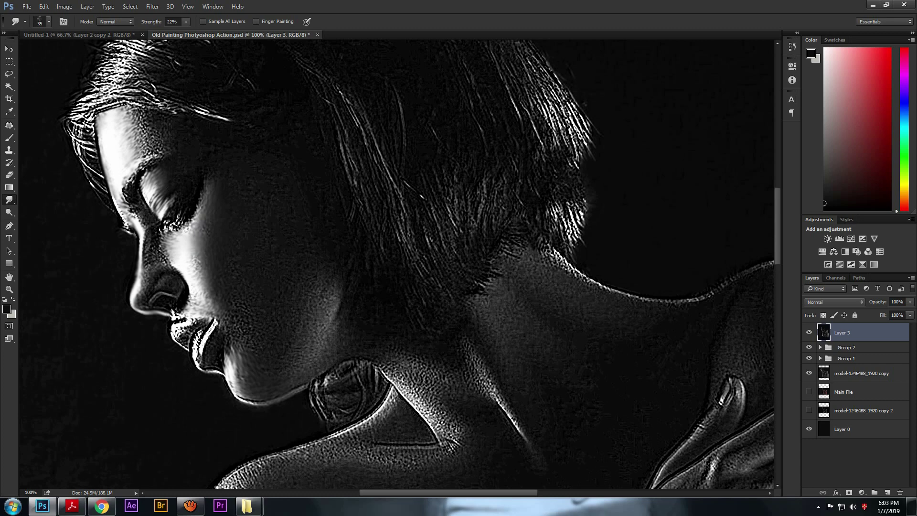
mouse_move(141, 87)
left_mouse_down()
mouse_move(81, 114)
mouse_move(90, 113)
left_mouse_up()
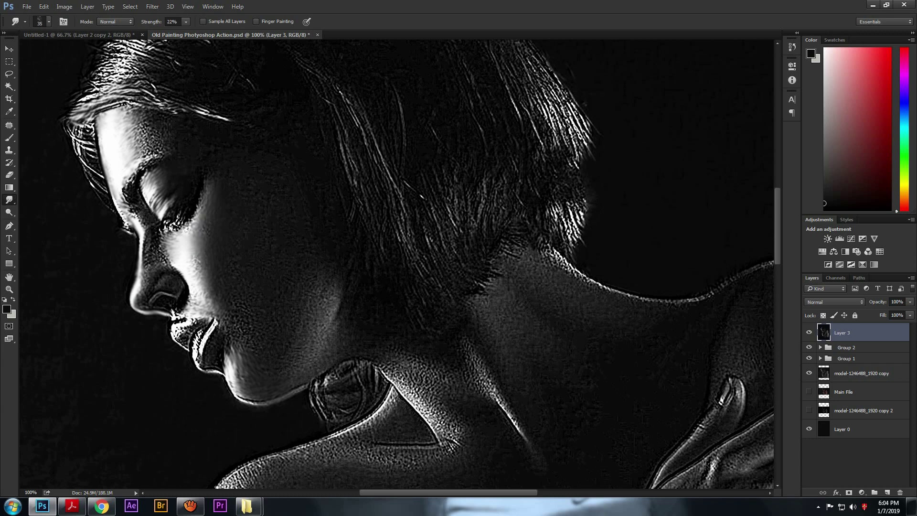
left_click_drag(140, 146, 144, 128)
left_click_drag(454, 372, 275, 233)
left_click_drag(304, 285, 273, 250)
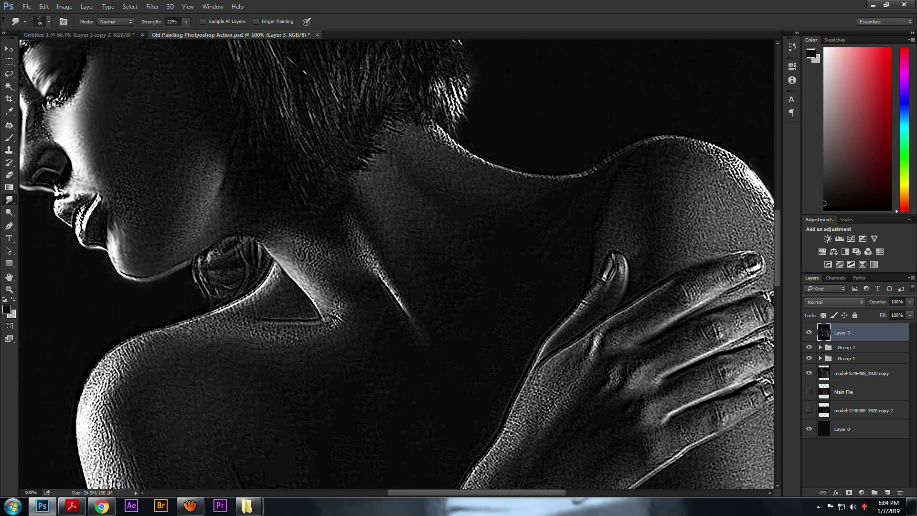
Step: Darken Layer 3 with Levels, setting the midtone input to 0.66 and the white input to 234
scroll(510, 204, "down", 3)
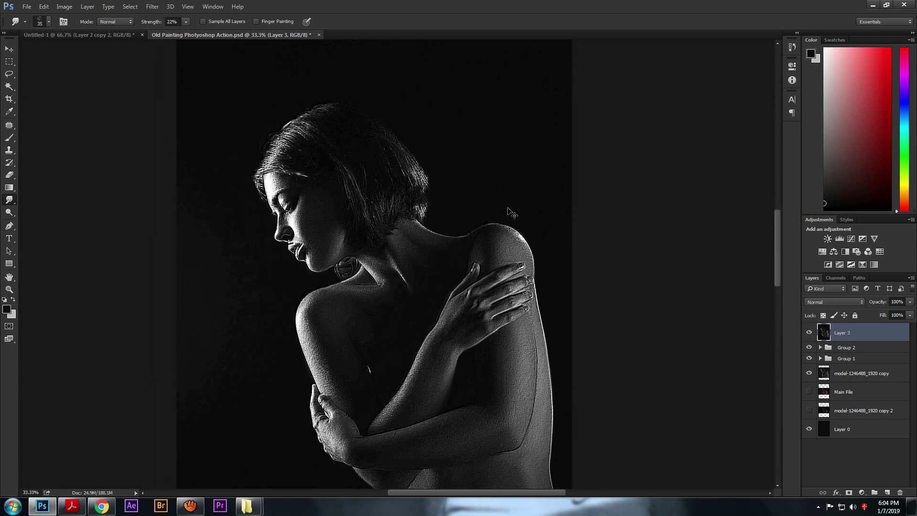
scroll(512, 206, "up", 1)
key("ctrl+l")
left_click_drag(790, 204, 779, 205)
left_click_drag(724, 204, 735, 209)
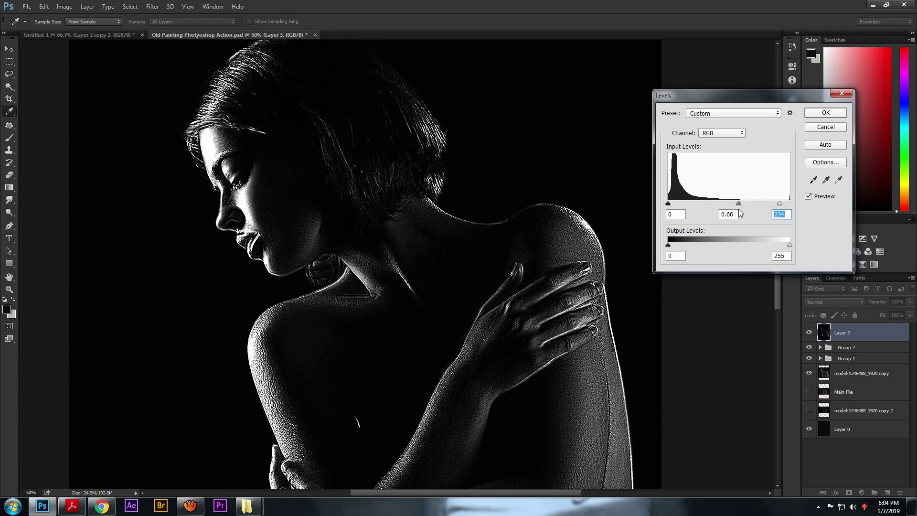
left_click(825, 112)
key("ctrl+minus")
key("ctrl+minus")
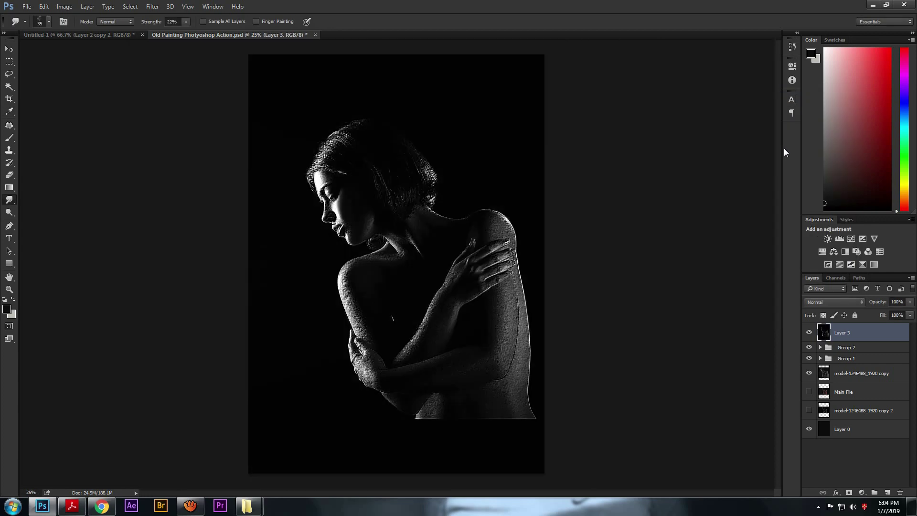
Step: Brighten the highlights of Layer 3 with a second Levels adjustment, setting the white input to 186
key("i")
key("ctrl+l")
left_click_drag(789, 203, 758, 203)
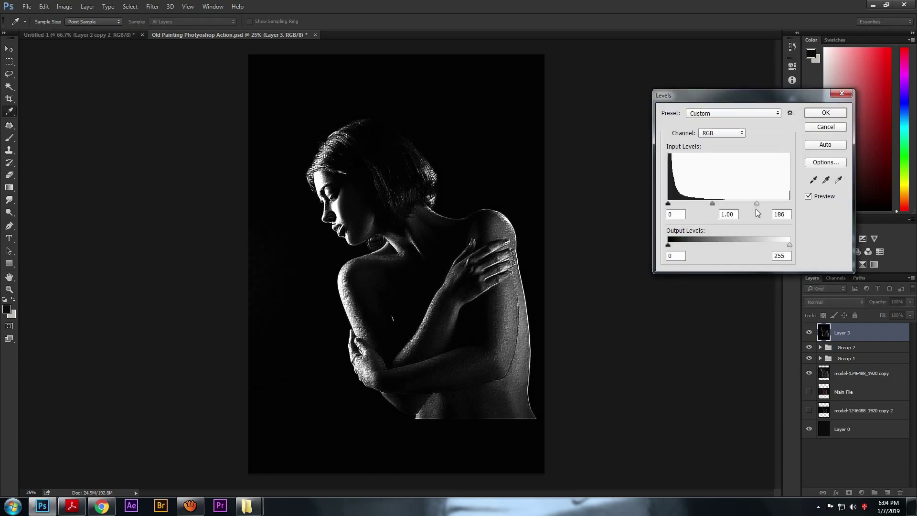
left_click(819, 115)
key("o")
Step: Examine the tonal contrast of the whole figure and the skin texture on the shoulder and hand up close
key("ctrl+plus")
key("ctrl+plus")
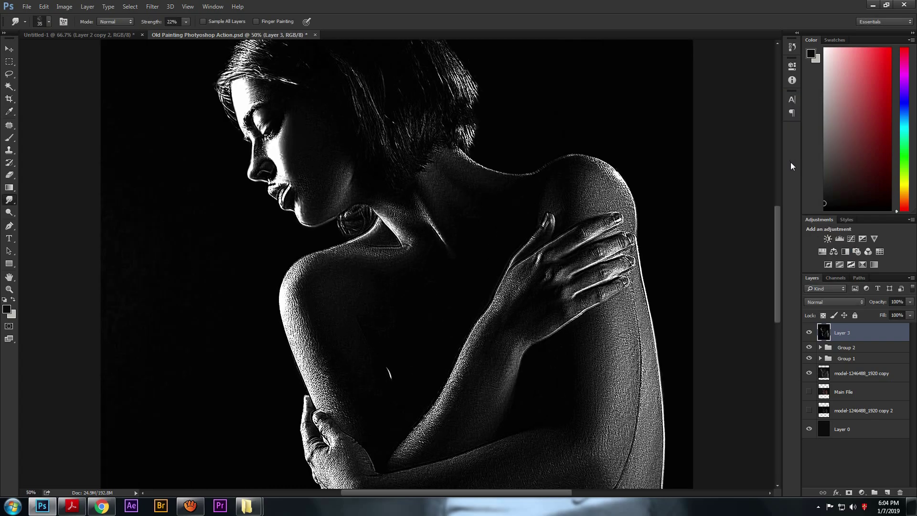
key("ctrl+plus")
key("ctrl+minus")
key("ctrl+minus")
key("ctrl+minus")
key("ctrl+minus")
key("ctrl+plus")
key("ctrl+plus")
key("ctrl+plus")
key("ctrl+plus")
key("ctrl+plus")
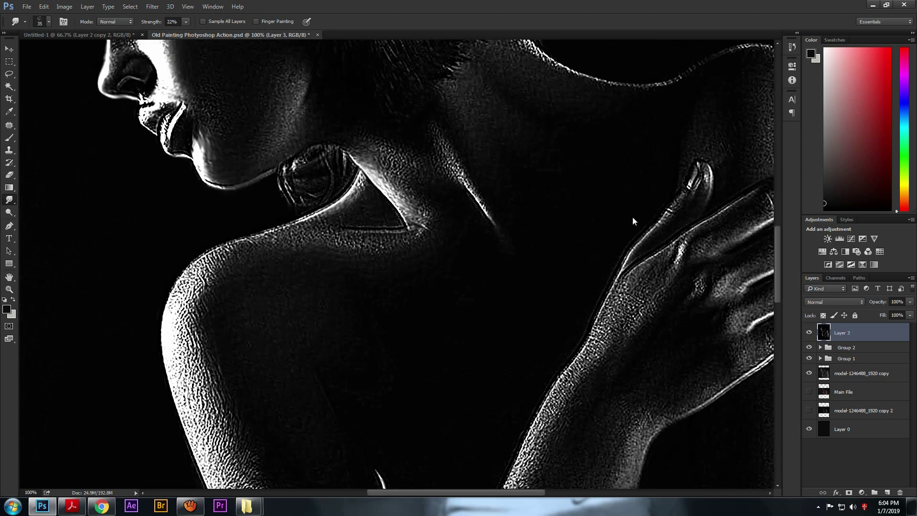
Step: Duplicate Layer 3 and sharpen the copy with Unsharp Mask at 12% amount and 6.5 pixels radius, with a raised threshold
scroll(703, 187, "up", 10)
key("ctrl+j")
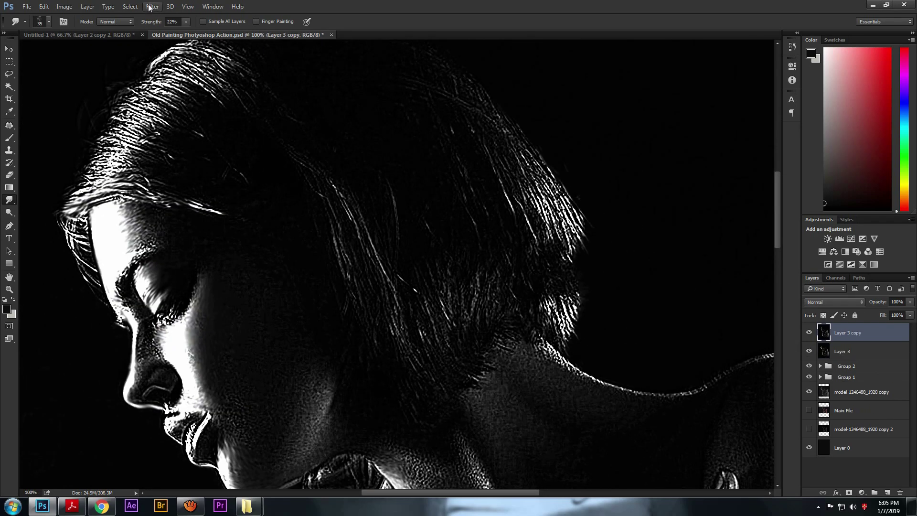
left_click(153, 7)
mouse_move(178, 158)
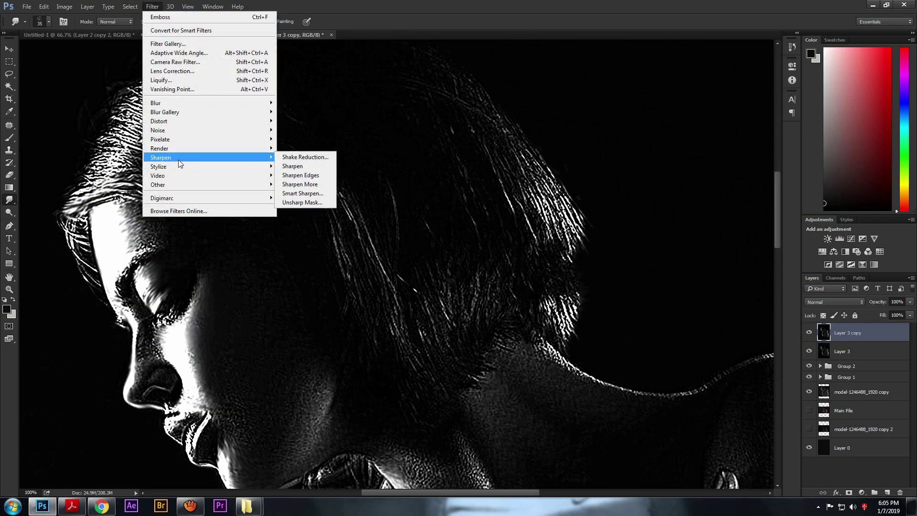
left_click(310, 202)
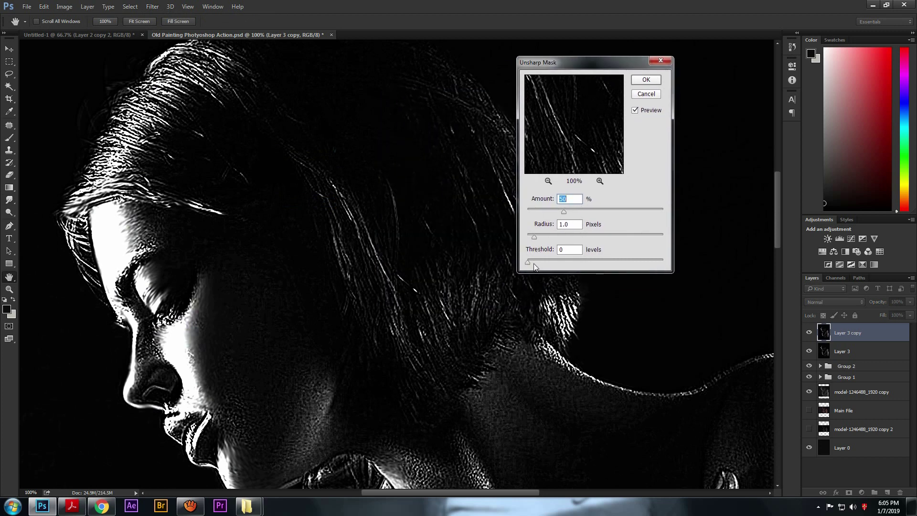
left_click_drag(559, 238, 569, 237)
left_click_drag(528, 263, 563, 270)
left_click_drag(544, 237, 551, 237)
left_click_drag(563, 212, 541, 214)
left_click(570, 237)
left_click_drag(569, 263, 544, 270)
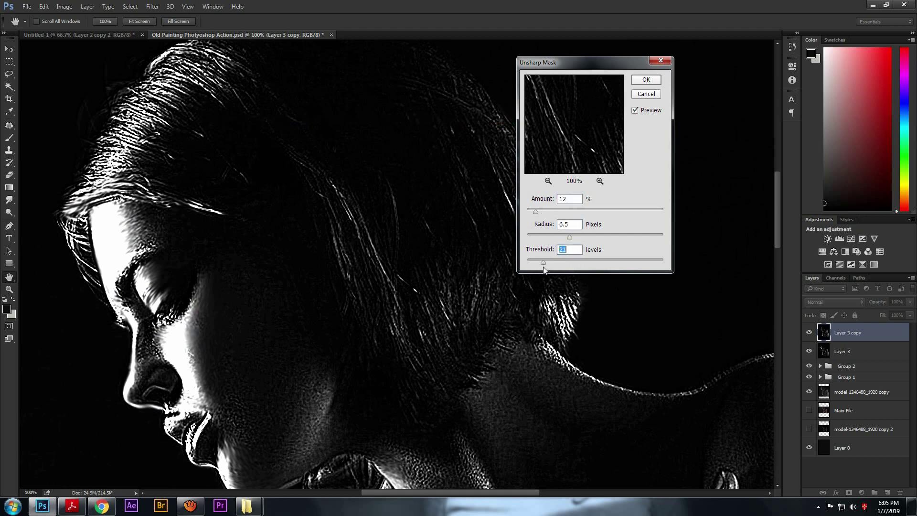
left_click(641, 81)
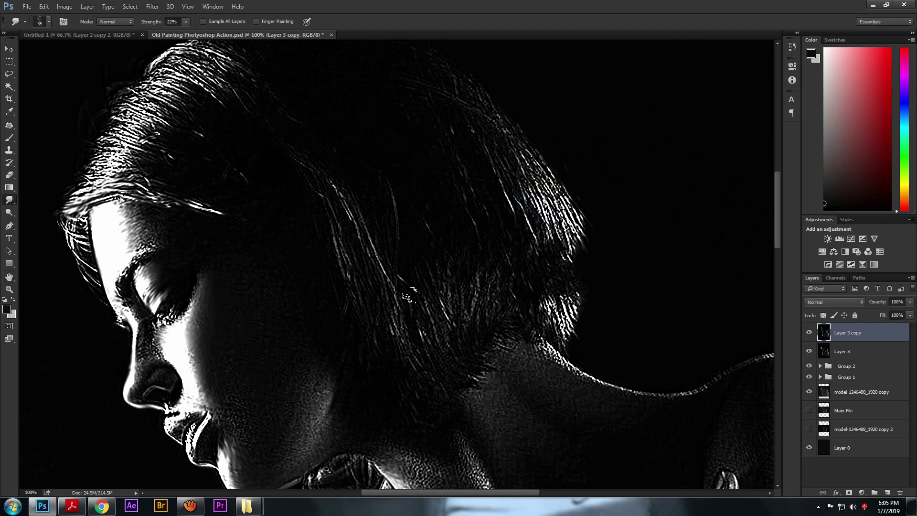
Step: Try the Soft Light, Hard Light and Difference blend modes on the Layer 3 copy
left_click(825, 301)
left_click(815, 402)
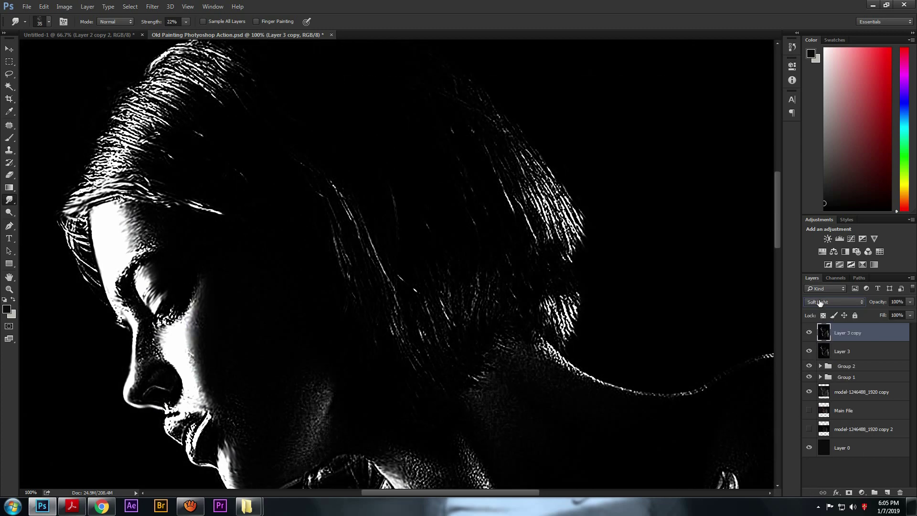
left_click(819, 302)
left_click(816, 410)
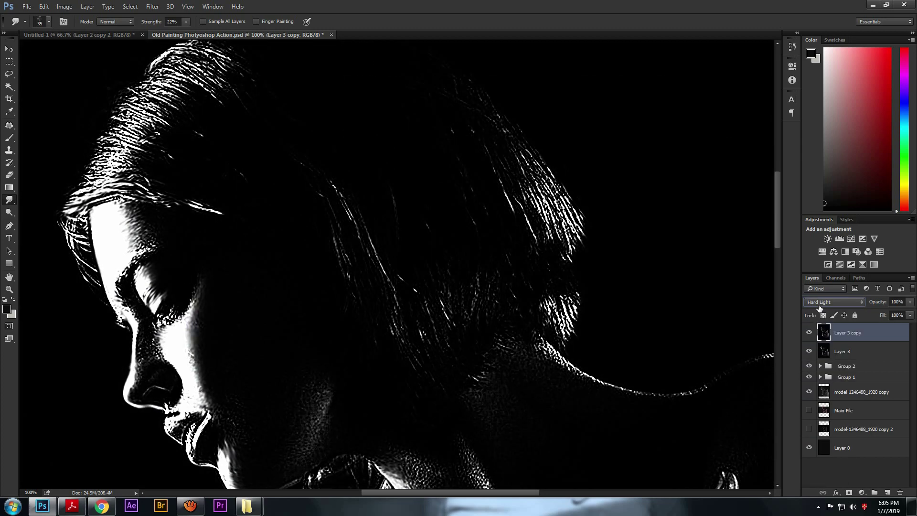
left_click(820, 303)
left_click(816, 431)
key("Down")
key("Down")
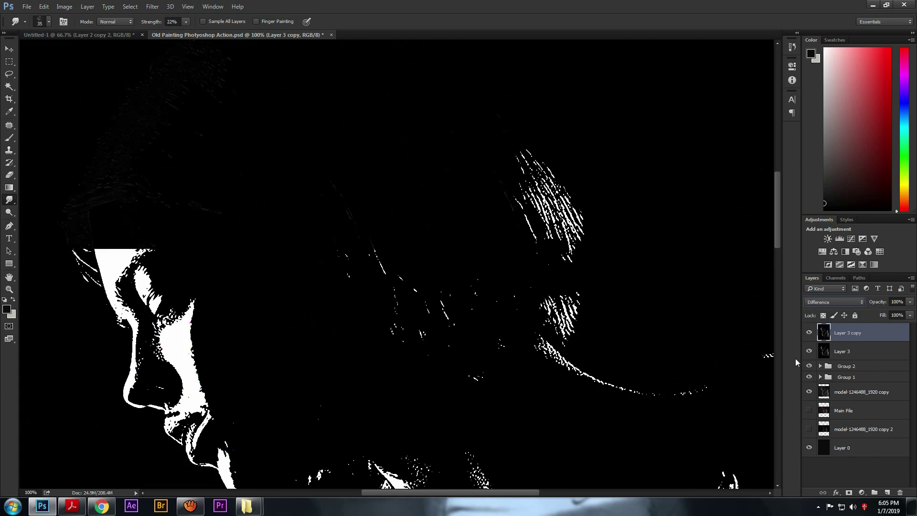
key("Down")
key("Down")
key("Down")
key("Down")
key("Up")
key("Up")
key("Up")
key("Up")
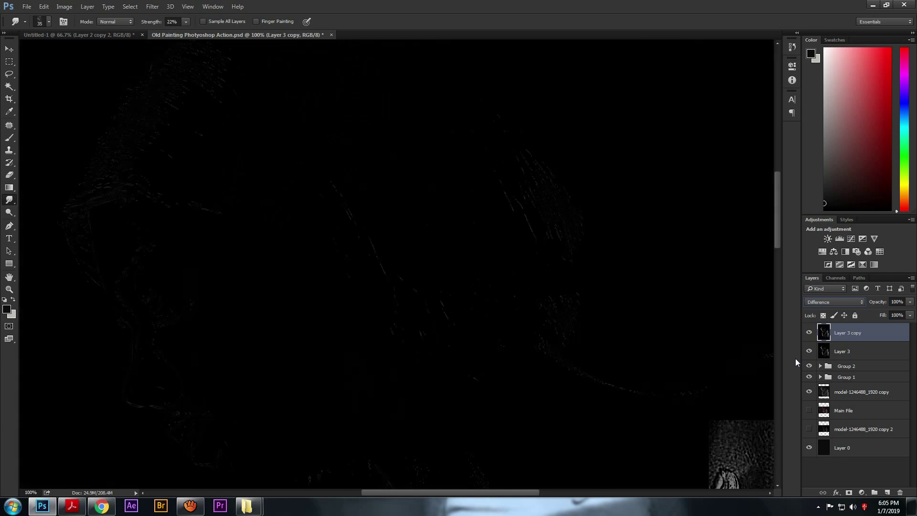
Step: Set the Layer 3 copy's blend mode to Linear Dodge (Add)
key("Up")
key("Up")
key("Up")
key("Up")
key("Up")
key("Down")
key("Up")
key("Up")
key("Up")
key("Up")
key("Up")
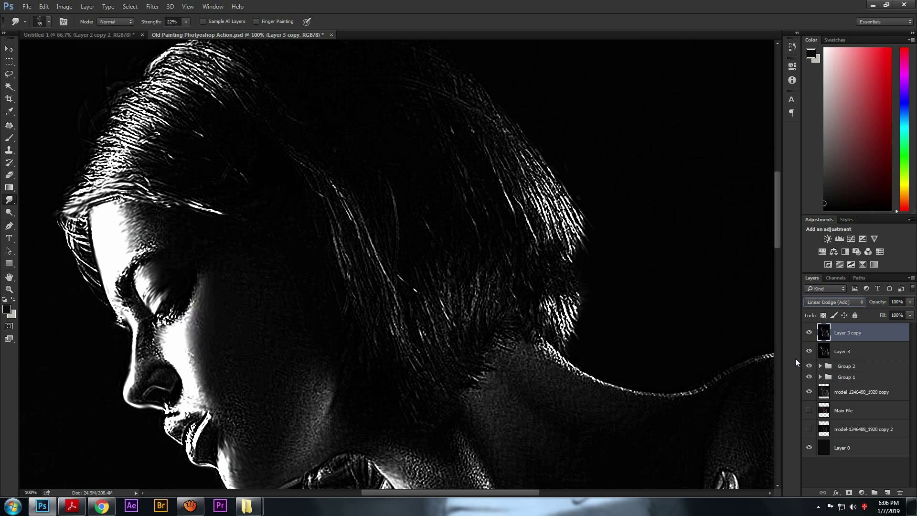
key("Up")
key("Down")
key("ctrl+minus")
key("ctrl+minus")
key("ctrl+minus")
key("ctrl+minus")
key("ctrl+minus")
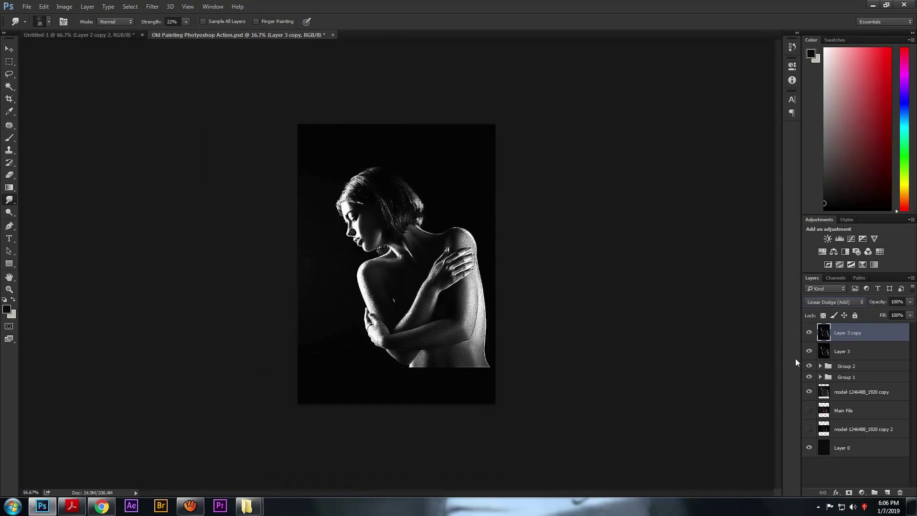
Step: Apply Reduce Noise to the Layer 3 copy at strength 10 with 0% preserved details, and save the document
left_click(152, 6)
mouse_move(229, 130)
left_click(298, 165)
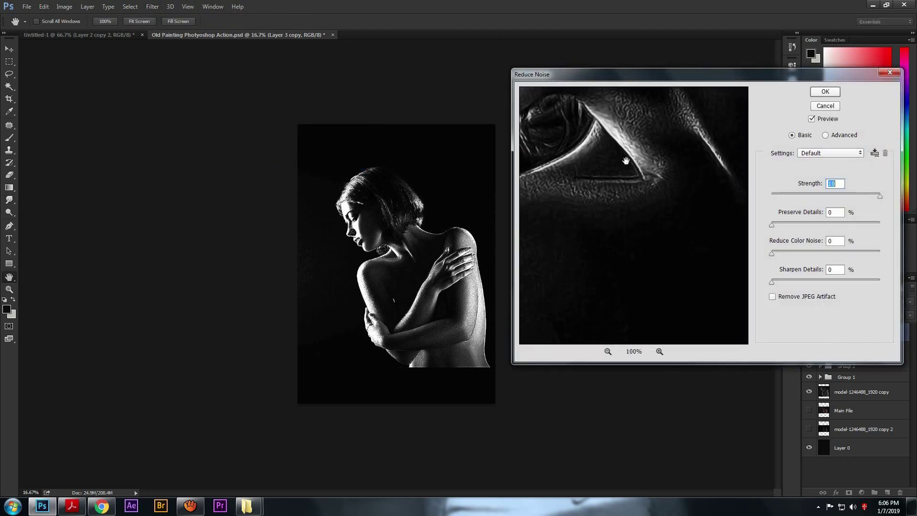
left_click(824, 91)
key("r")
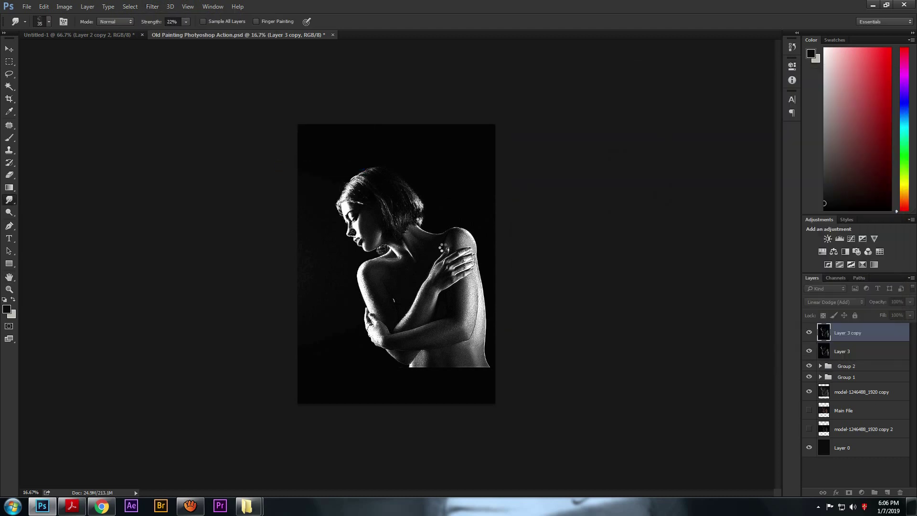
scroll(444, 243, "up", 4)
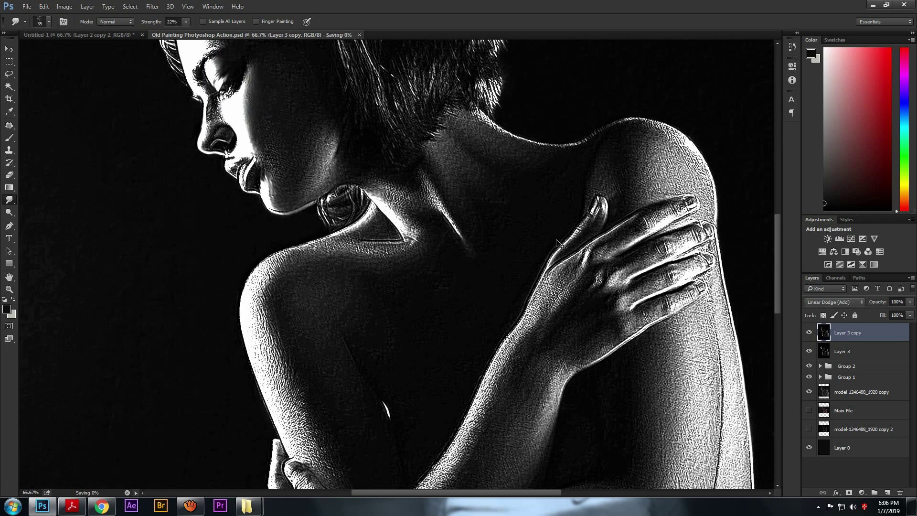
Step: Apply Camera Raw: Temperature +3, Tint +2, Exposure +0.80, Contrast +19, Highlights -14, Shadows +17, Whites +41, Blacks +20, Clarity -65, Vibrance -36
left_click(153, 7)
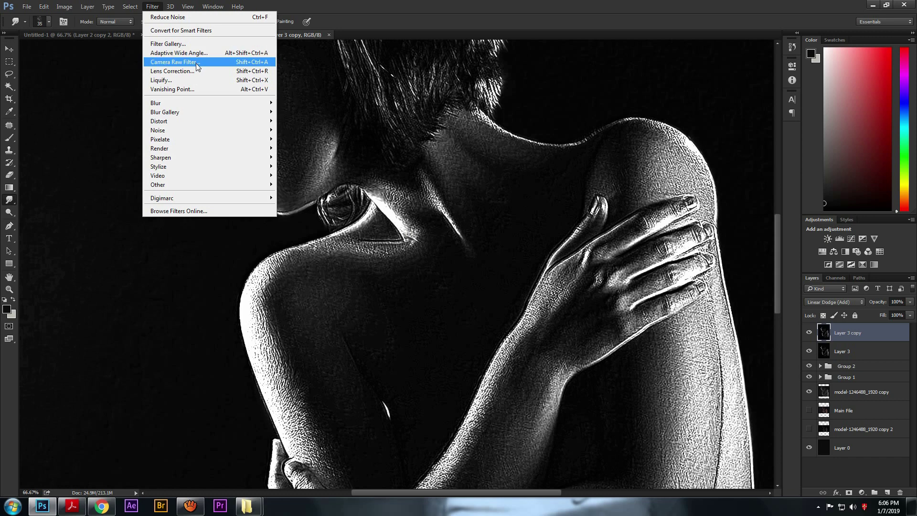
left_click(175, 61)
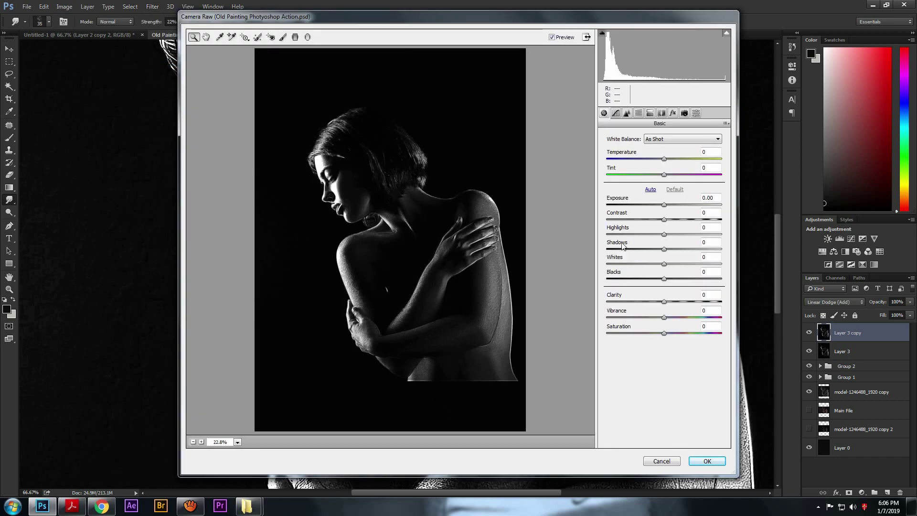
left_click_drag(663, 159, 644, 319)
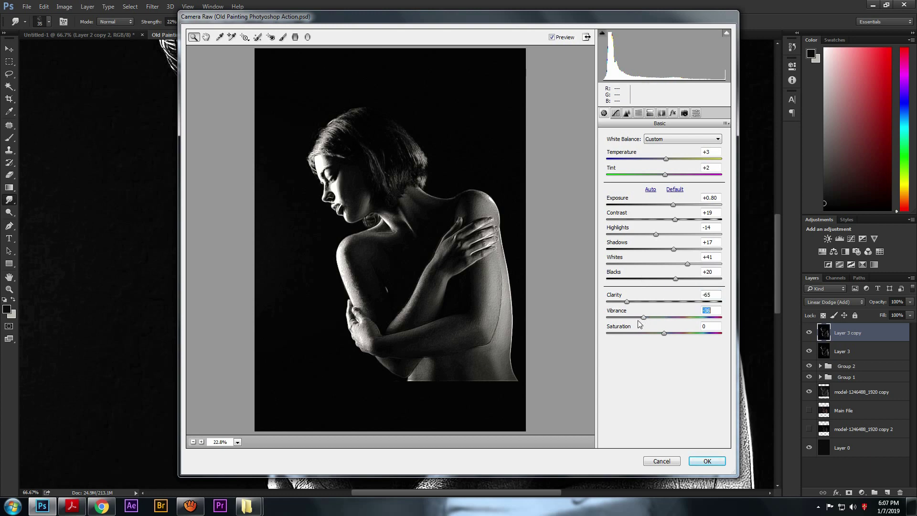
left_click(707, 462)
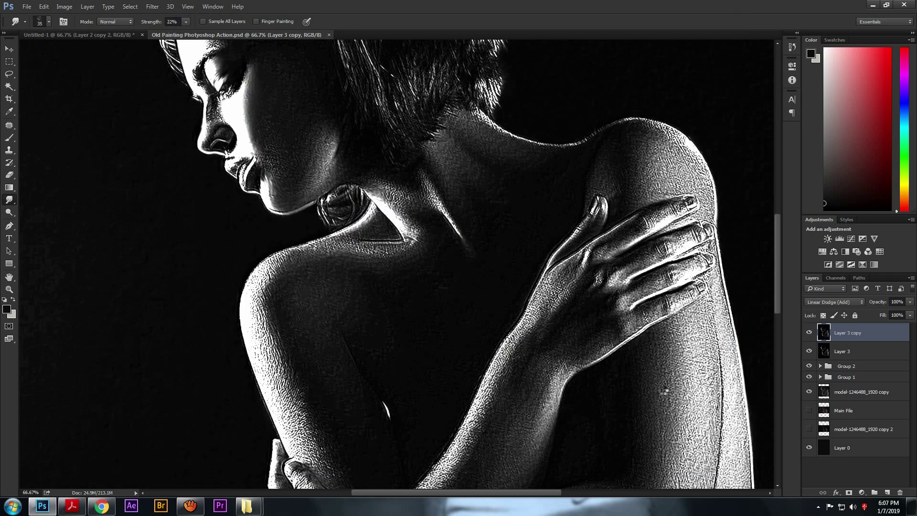
Step: Examine the Camera Raw adjustment on the whole figure and on the skin and hair details
key("ctrl+minus")
key("ctrl+minus")
key("ctrl+minus")
key("ctrl+minus")
key("ctrl+plus")
key("ctrl+plus")
key("ctrl+plus")
key("ctrl+plus")
key("ctrl+plus")
key("ctrl+minus")
key("ctrl+minus")
key("ctrl+plus")
key("ctrl+minus")
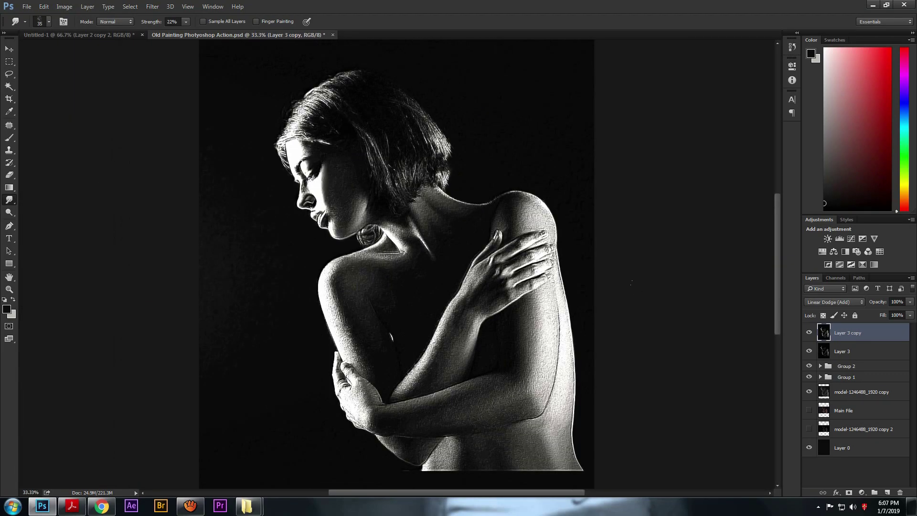
Step: Choose a 25 px bristle brush tip for the Smudge tool
right_click(9, 200)
right_click(283, 186)
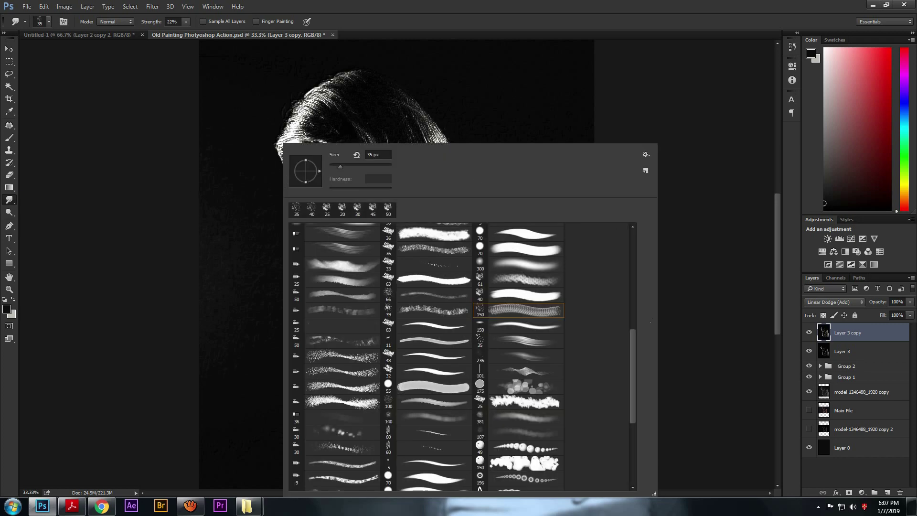
left_click(521, 406)
left_click(666, 176)
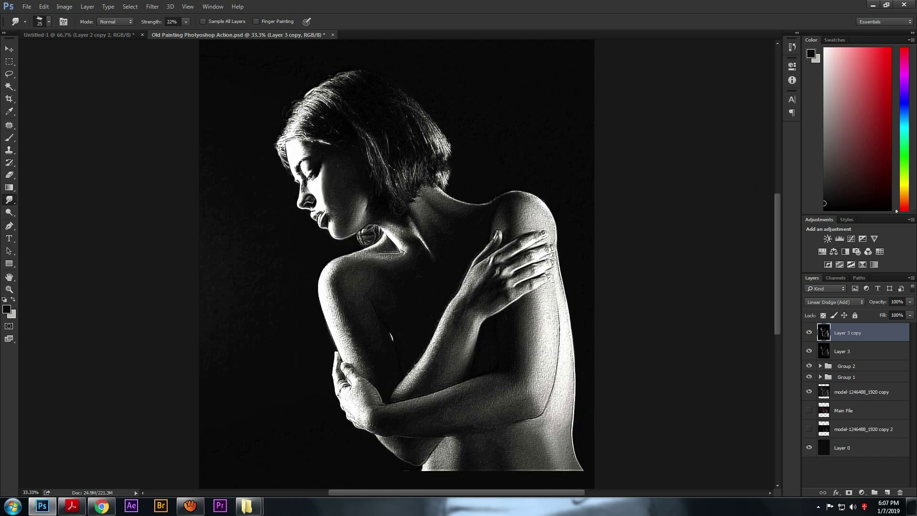
Step: Smudge the skin on the neck, shoulder and upper arm with a brush reduced to 125 px, and save the document
mouse_move(417, 207)
left_mouse_down()
mouse_move(434, 244)
mouse_move(452, 252)
mouse_move(442, 211)
left_mouse_up()
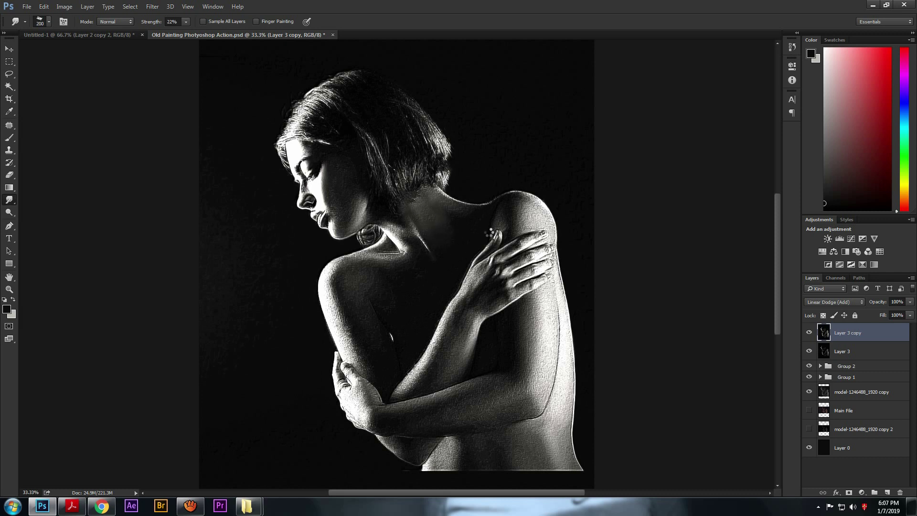
key("ctrl+z")
key("[")
mouse_move(332, 274)
left_mouse_down()
mouse_move(326, 269)
mouse_move(338, 272)
left_mouse_up()
key("ctrl+z")
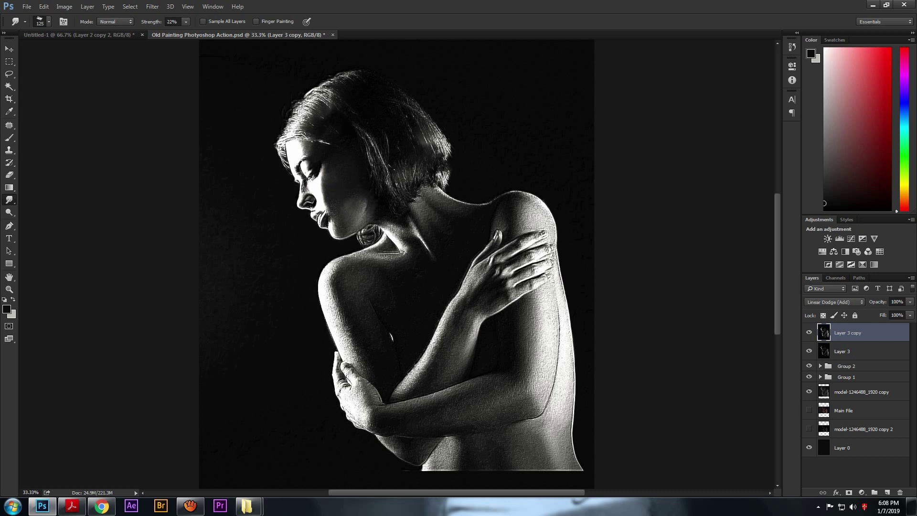
mouse_move(338, 282)
left_mouse_down()
mouse_move(377, 275)
mouse_move(357, 325)
left_mouse_up()
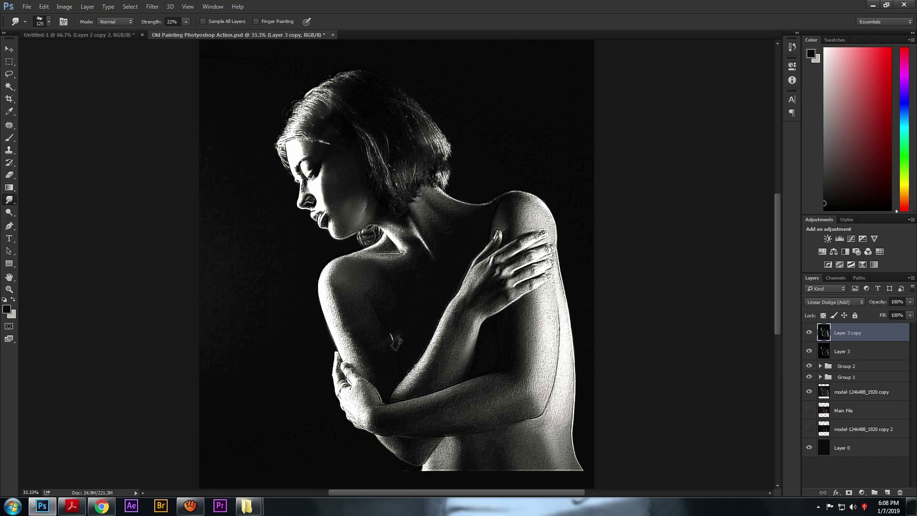
key("ctrl+minus")
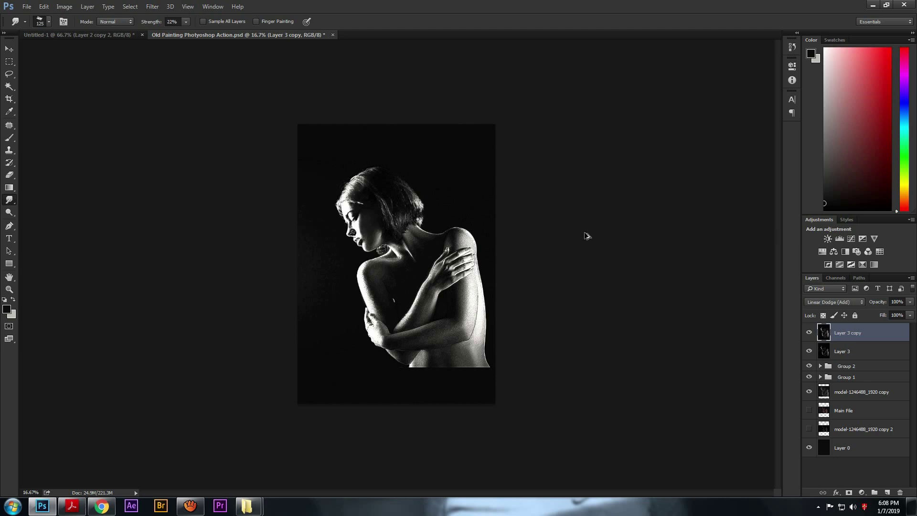
key("ctrl+s")
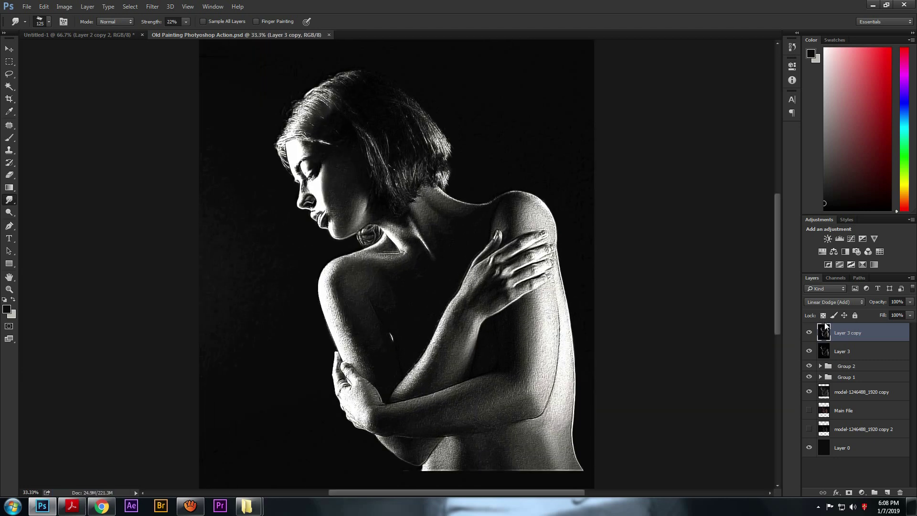
Step: Add a new layer above Layer 3 copy and try a linear foreground-to-transparent gradient rising from below the canvas
left_click(887, 493)
key("g")
left_click_drag(431, 286, 430, 283)
key("ctrl+z")
left_click(88, 21)
left_click_drag(425, 432, 408, 231)
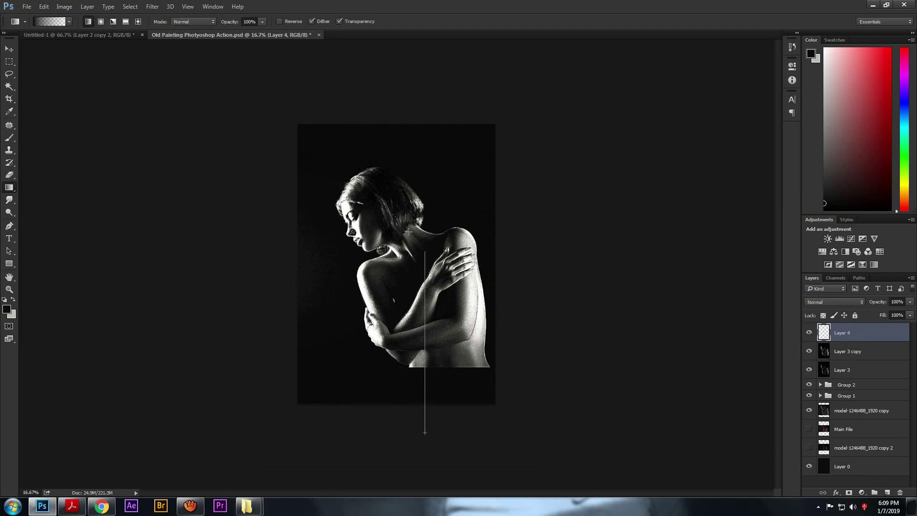
key("ctrl+z")
Step: Set the foreground colour to black and draw a linear gradient fading upward from the canvas bottom over the figure
left_click(7, 309)
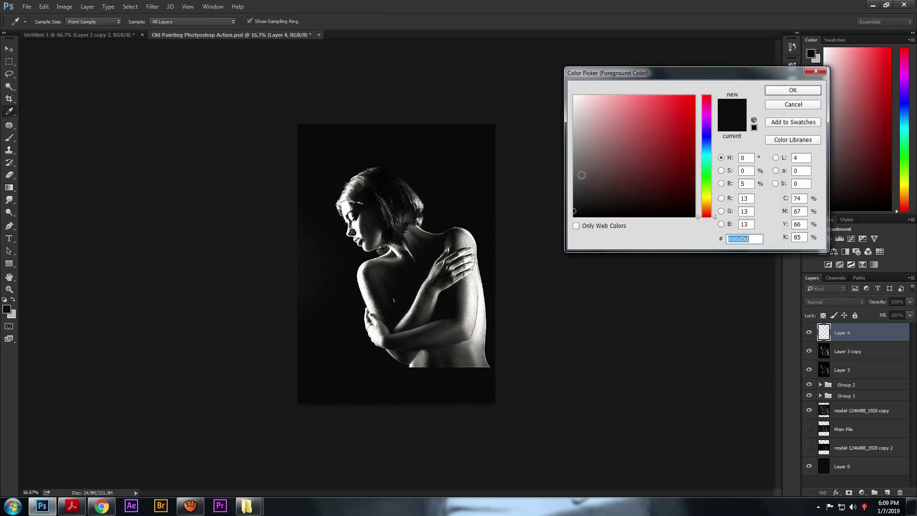
left_click(792, 87)
left_click_drag(419, 396, 440, 206)
key("ctrl+z")
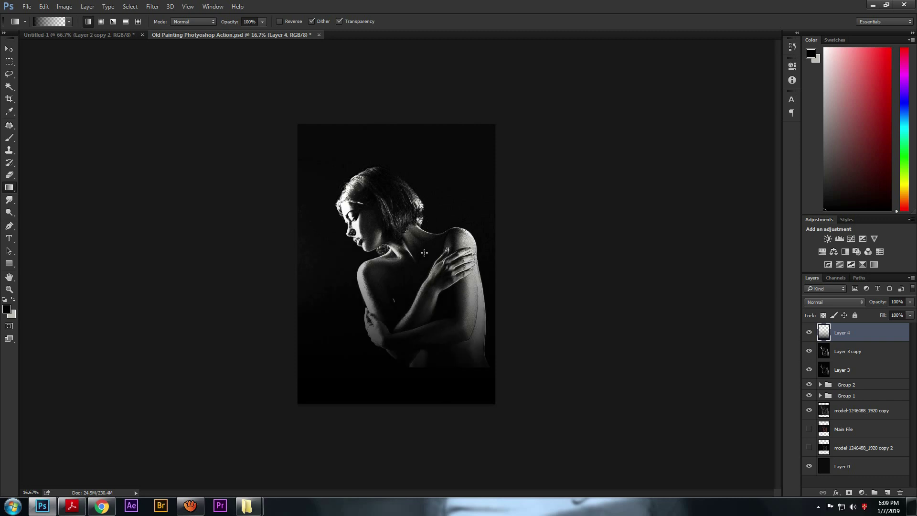
Step: Set up a soft 1100 px Brush with 100% flow and darken the lower edge of the figure with black
key("b")
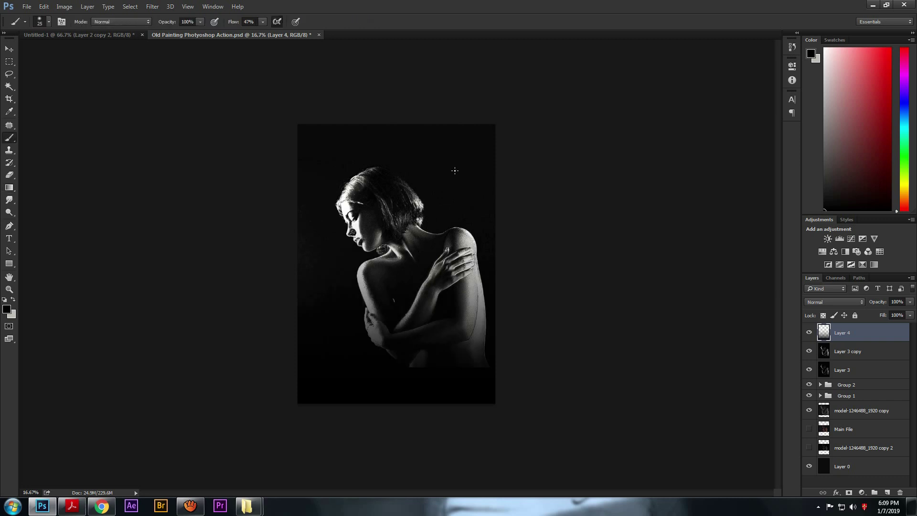
right_click(693, 233)
left_click(794, 135)
key("bracketright")
key("bracketright")
key("shift+0")
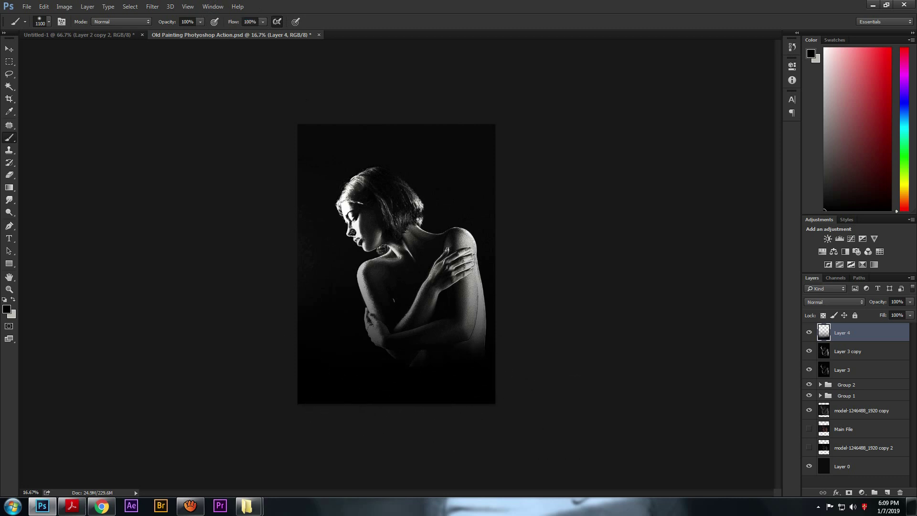
Step: Enlarge the brush to 1600 px and paint black along both side edges of the canvas
key("bracketright")
key("bracketright")
key("bracketright")
key("bracketright")
mouse_move(255, 153)
left_mouse_down()
mouse_move(249, 313)
mouse_move(260, 215)
mouse_move(276, 345)
left_mouse_up()
mouse_move(468, 106)
left_mouse_down()
mouse_move(534, 368)
mouse_move(515, 354)
mouse_move(447, 432)
left_mouse_up()
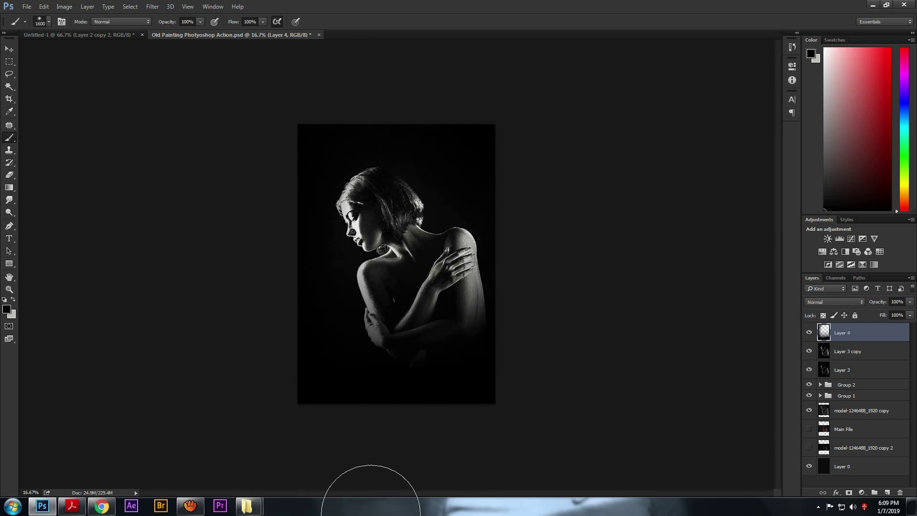
Step: Set Layer 4's opacity to 99%, save, and group Layer 4, Layer 3 copy and Layer 3 together
left_click(809, 333)
left_click(809, 333)
left_click_drag(872, 303, 875, 305)
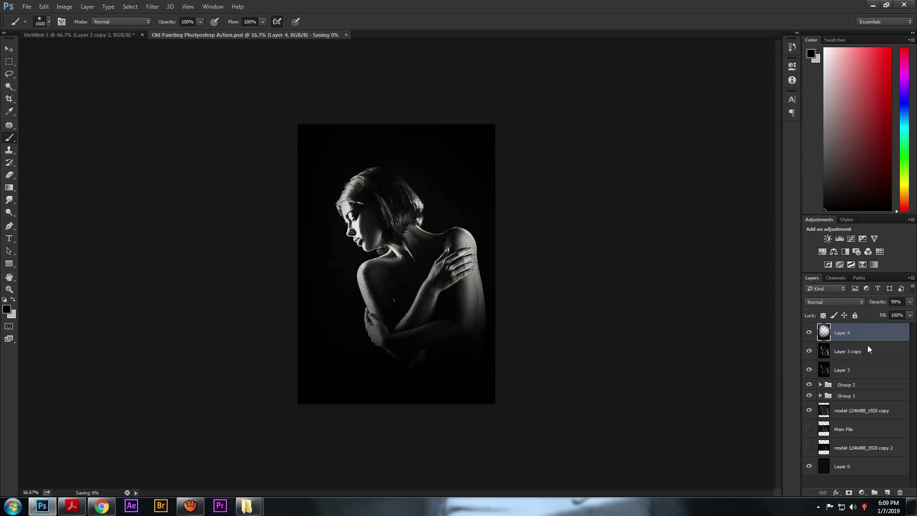
left_click(860, 372, "ctrl")
key("ctrl+g")
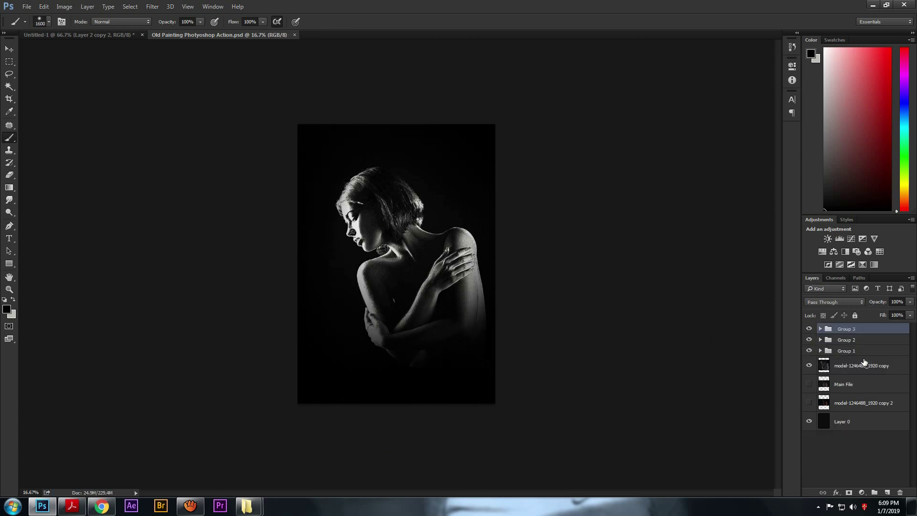
Step: Stamp all visible layers into a new top layer and brighten it using Levels with the white input at 216
key("ctrl+alt+shift+e")
key("ctrl+plus")
key("ctrl+plus")
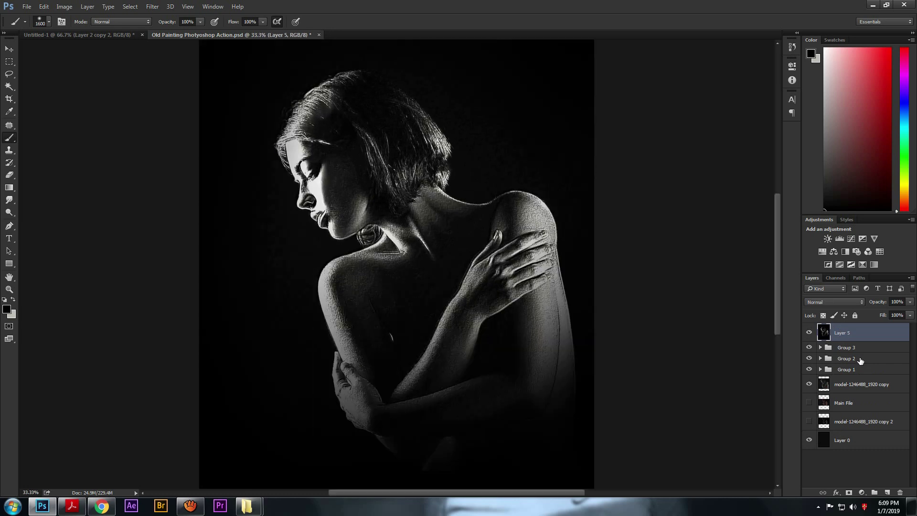
key("ctrl+l")
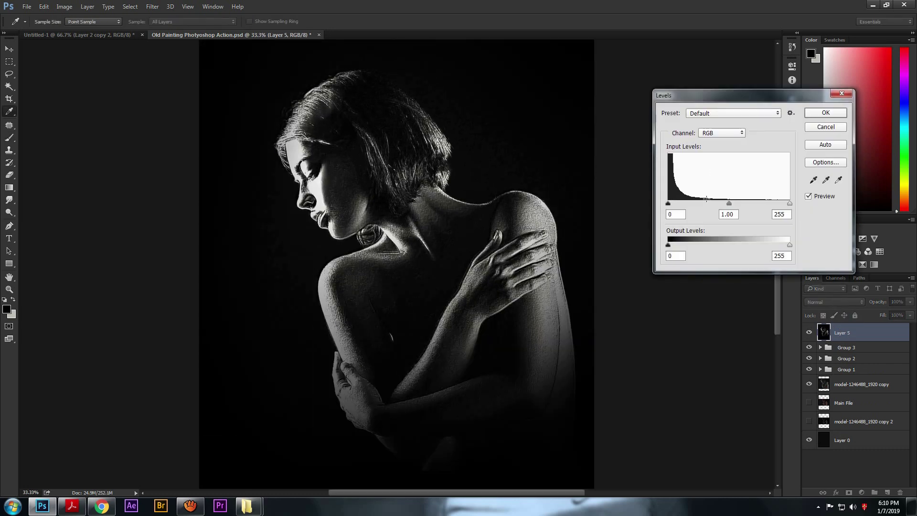
left_click_drag(728, 205, 718, 204)
left_click_drag(789, 203, 717, 204)
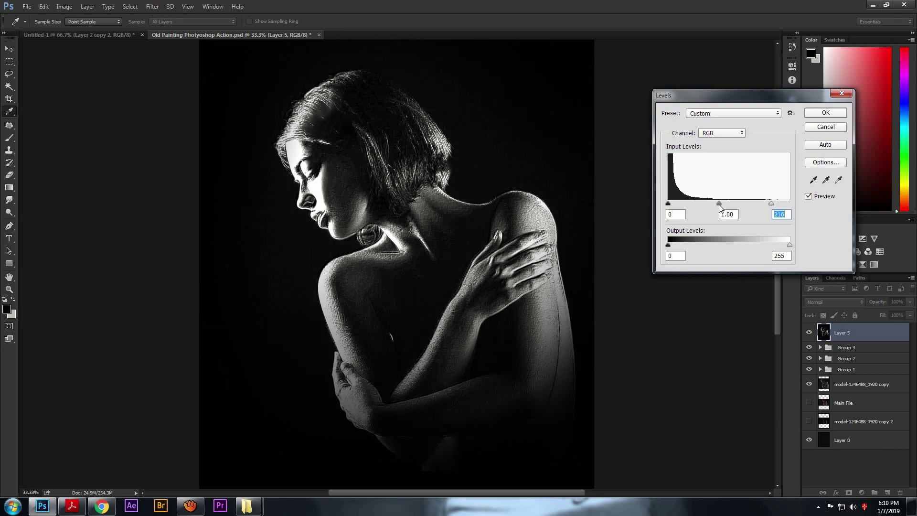
key("Return")
key("ctrl+minus")
key("ctrl+minus")
key("ctrl+minus")
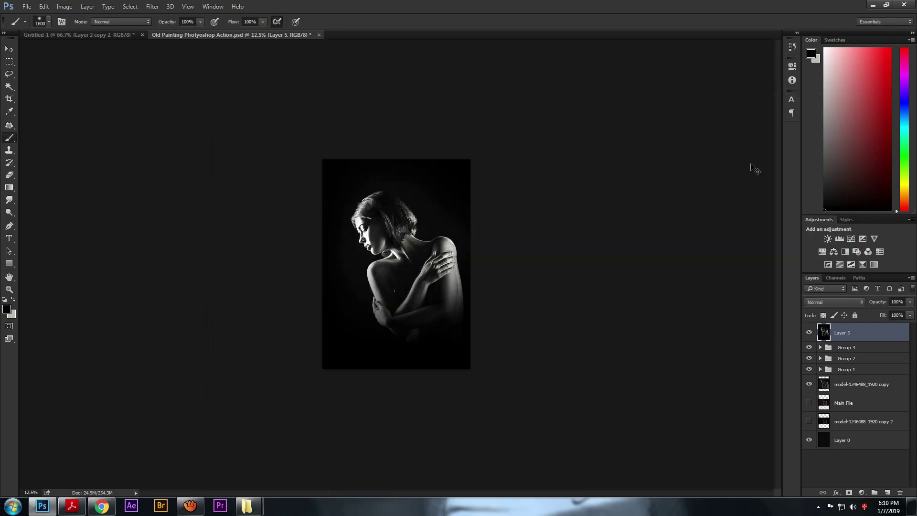
key("ctrl+plus")
key("ctrl+plus")
key("ctrl+plus")
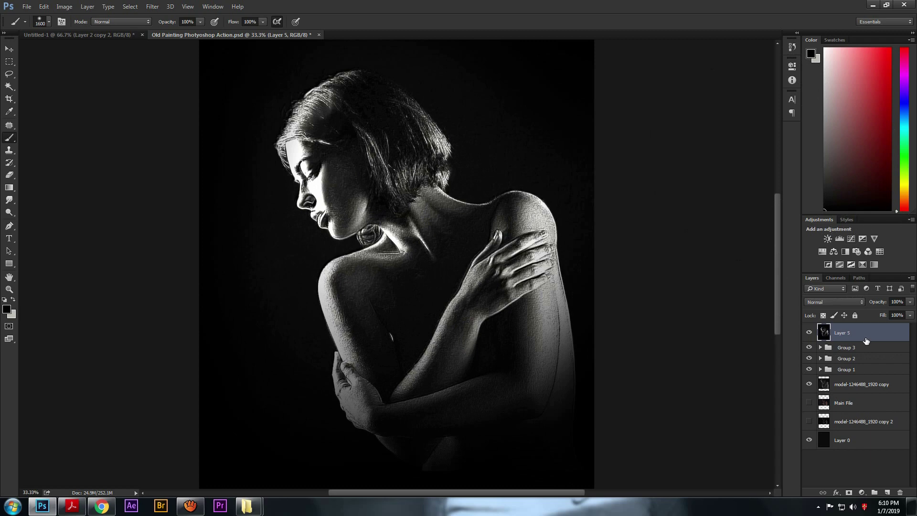
Step: Add a new layer, set the foreground colour to ffffff, and dab one large soft white spot beside the face
key("ctrl+shift+n")
key("Return")
key("x")
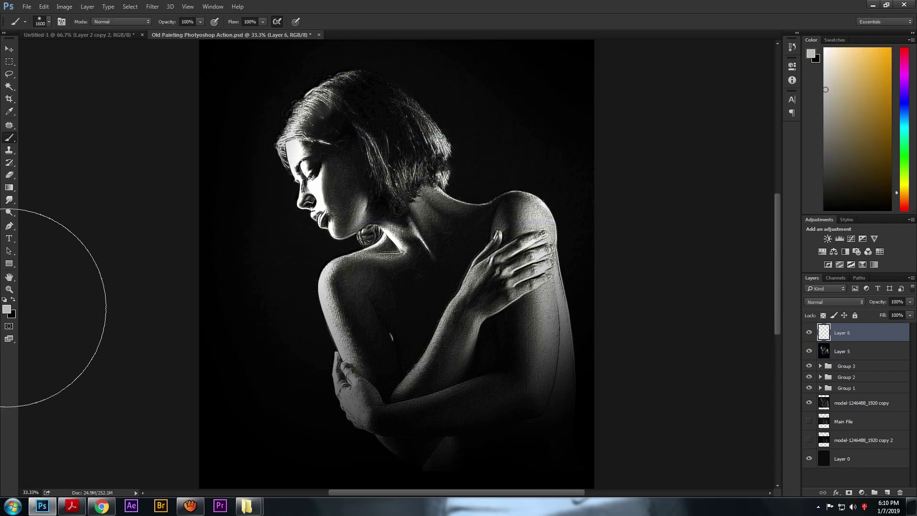
left_click(8, 310)
type("ffffff")
key("Return")
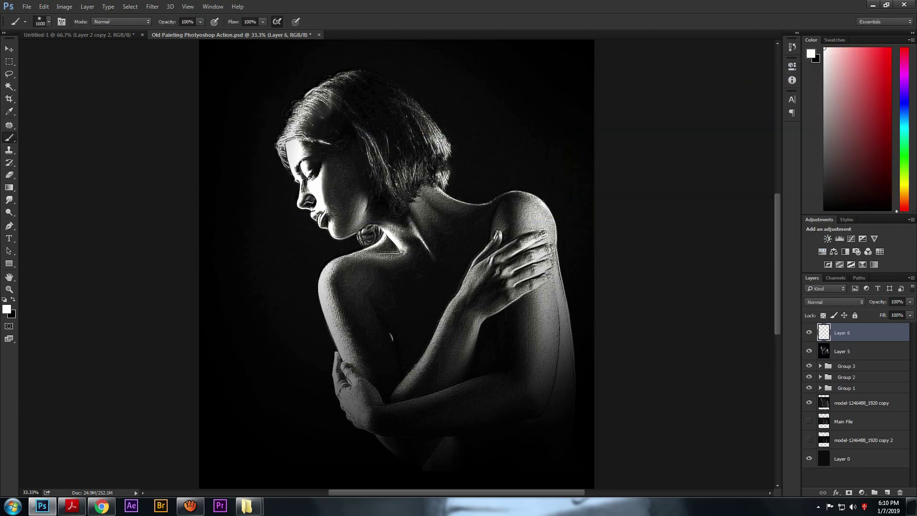
left_click(295, 230)
Step: Enlarge the white spot with Free Transform and place its glow over the upper-left corner of the canvas
key("ctrl+minus")
key("ctrl+minus")
key("ctrl+t")
left_click_drag(314, 232, 338, 246)
left_click_drag(466, 345, 607, 493)
left_click_drag(307, 137, 270, 37)
key("ctrl+minus")
left_click_drag(508, 390, 526, 420)
key("Return")
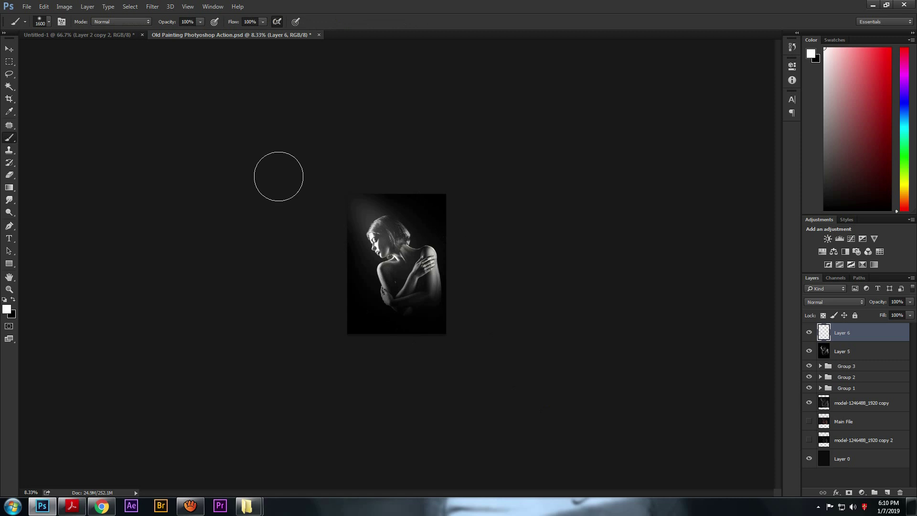
Step: Apply Motion Blur to the light layer at an angle of -48° with an increased distance
key("ctrl+alt+f")
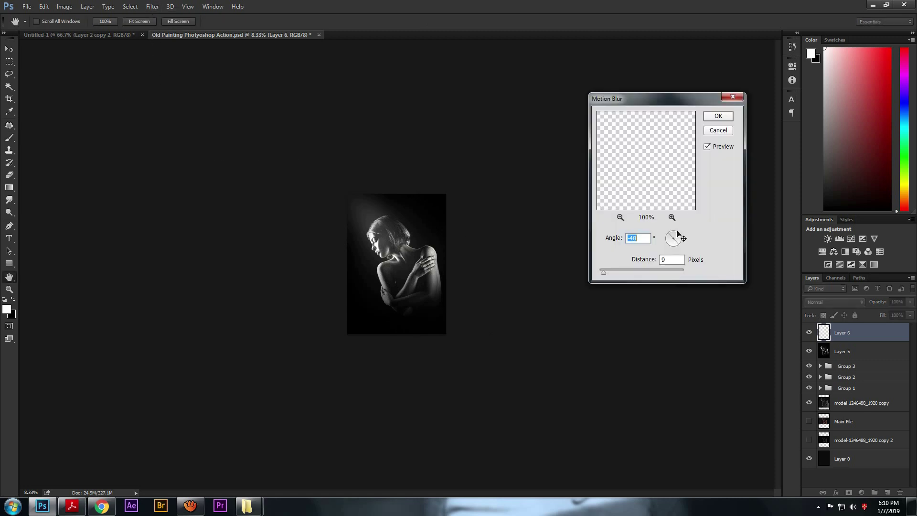
left_click_drag(603, 273, 615, 277)
left_click(717, 117)
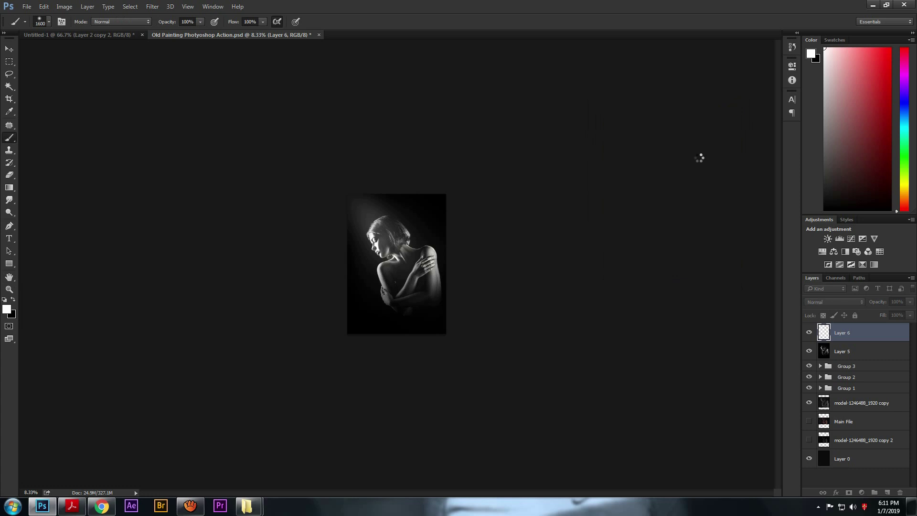
key("ctrl+plus")
key("ctrl+plus")
key("ctrl+plus")
Step: Duplicate the light layer, duplicate both light layers again, and rotate the new pair 75° to shine from the upper right
key("ctrl+j")
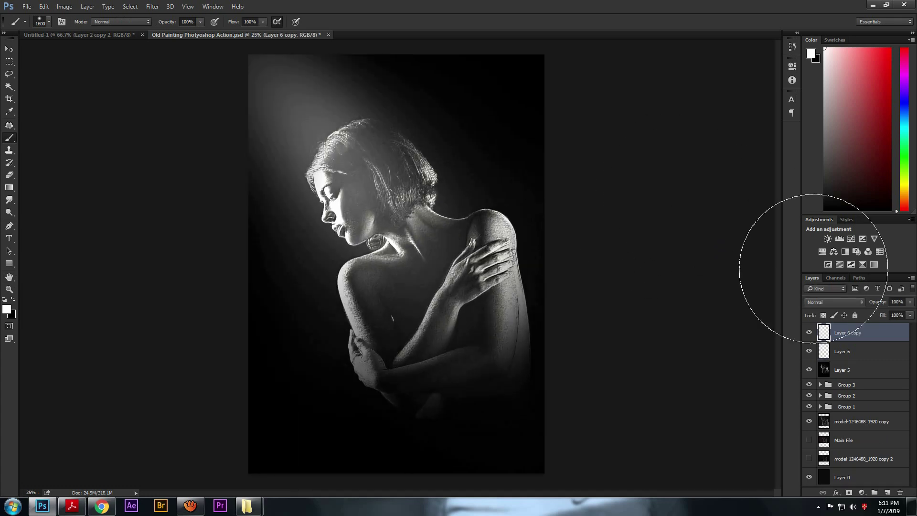
left_click(860, 352, "shift")
key("ctrl+j")
key("ctrl+t")
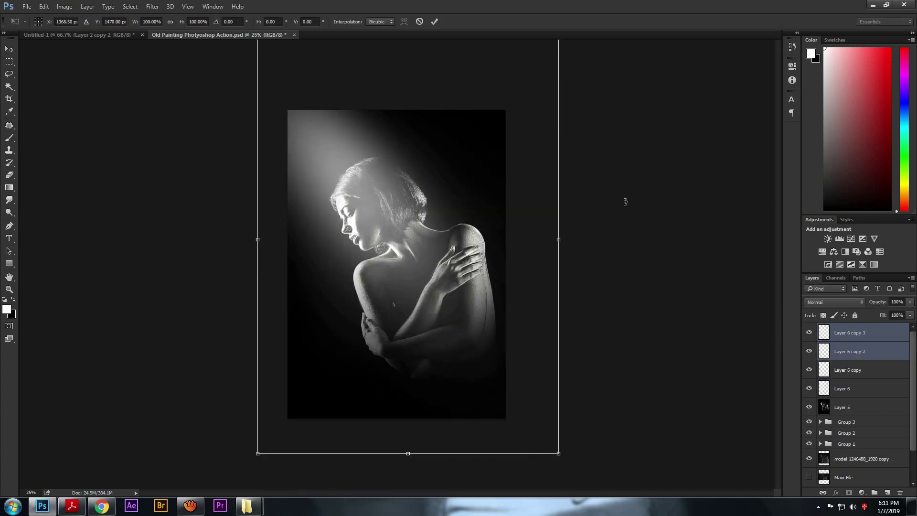
key("ctrl+minus")
key("ctrl+minus")
left_click_drag(561, 86, 560, 316)
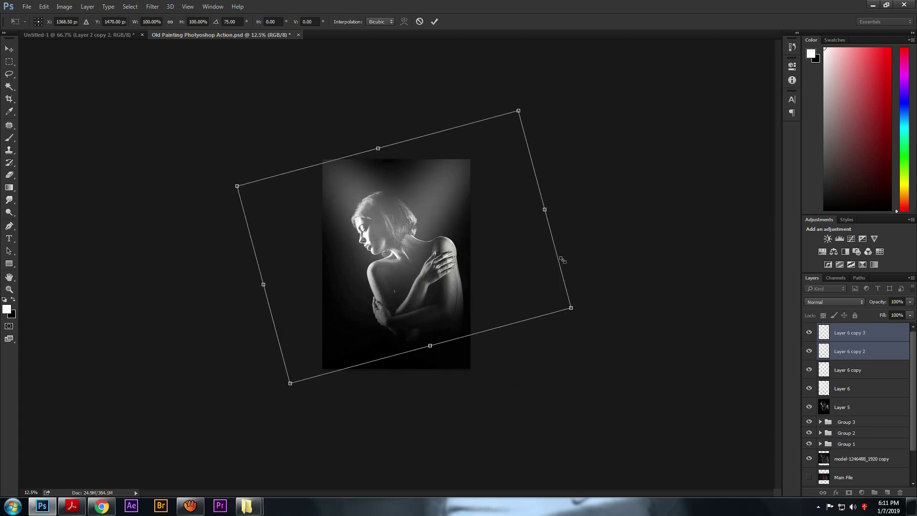
mouse_move(438, 249)
left_mouse_down()
mouse_move(484, 248)
mouse_move(486, 240)
left_mouse_up()
key("b")
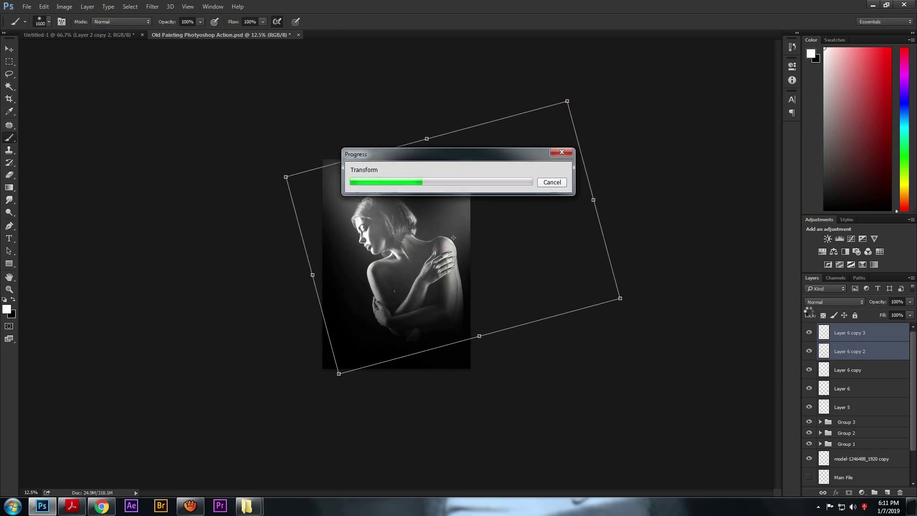
Step: Reduce the opacity of Layer 6 copy 2 and copy 3 to 51% and adjust their placement with Free Transform
left_click_drag(877, 303, 848, 317)
key("ctrl+t")
left_click_drag(518, 213, 493, 241)
key("Return")
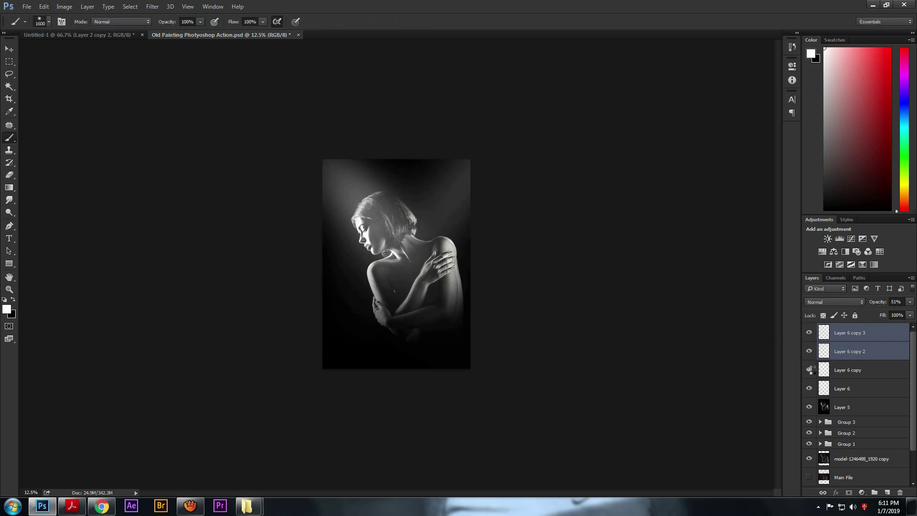
Step: Check the upper-left light with its layers toggled and set Layer 6 copy's opacity to 63%
left_click(808, 369)
left_click(809, 388)
left_click(809, 389)
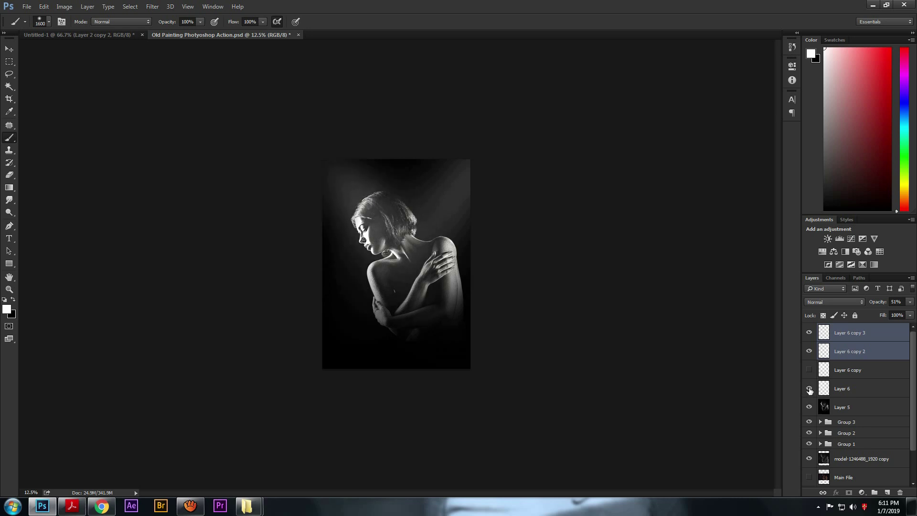
left_click(848, 370)
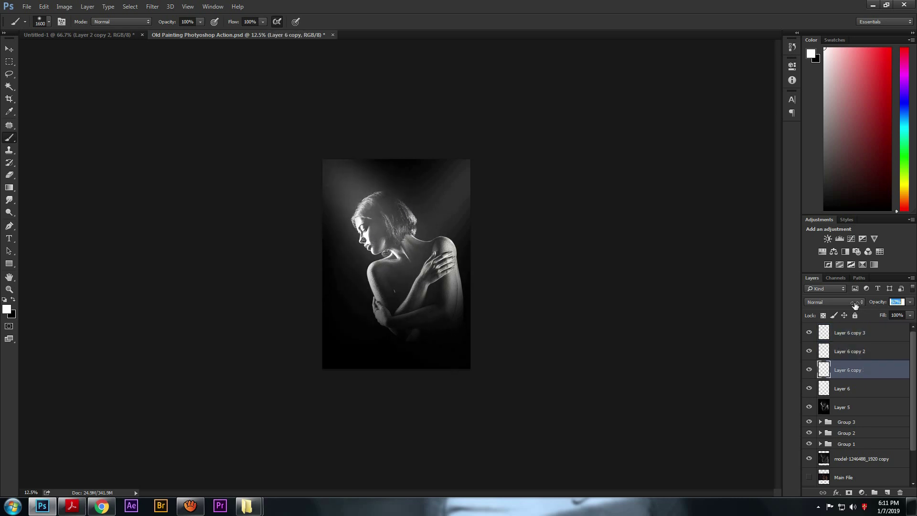
left_click_drag(856, 305, 857, 304)
Step: Compare the image with and without Layer 5, leaving Layer 5 hidden
left_click(809, 407)
left_click(809, 407)
left_click(810, 406)
left_click(810, 407)
left_click(810, 408)
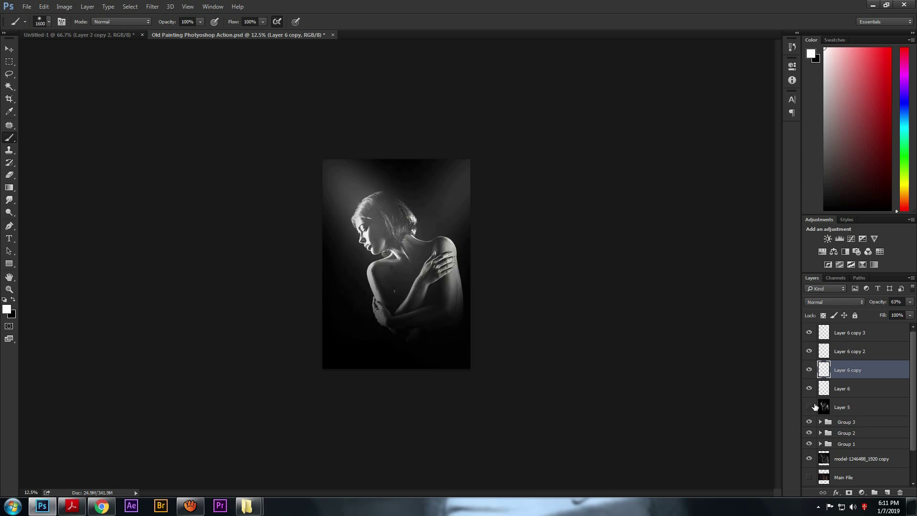
Step: Lower the light's opacity further and compare Layer 6 copy 2 and copy 3, leaving copy 3 hidden
left_click_drag(877, 305, 863, 305)
left_click(852, 392)
left_click(855, 351)
left_click(825, 335, "shift")
left_click(808, 333)
left_click(809, 351)
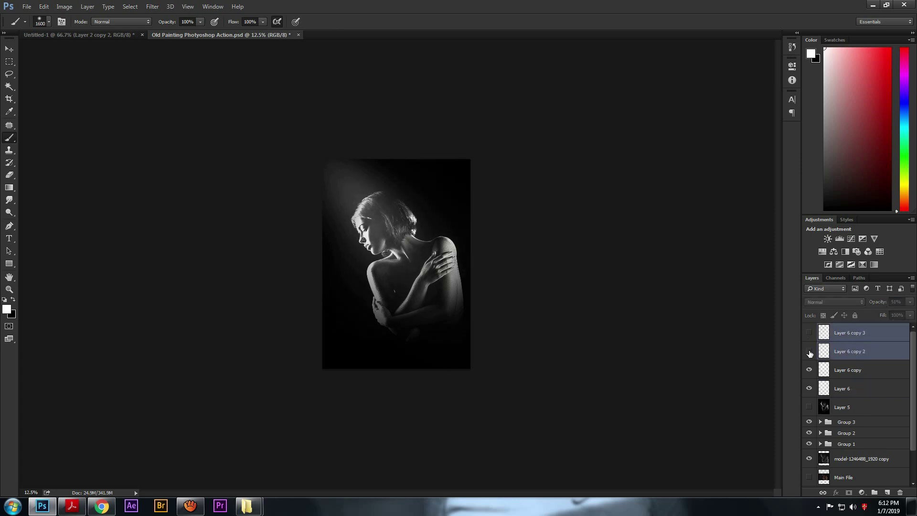
left_click(810, 351)
left_click(810, 334)
left_click(811, 333)
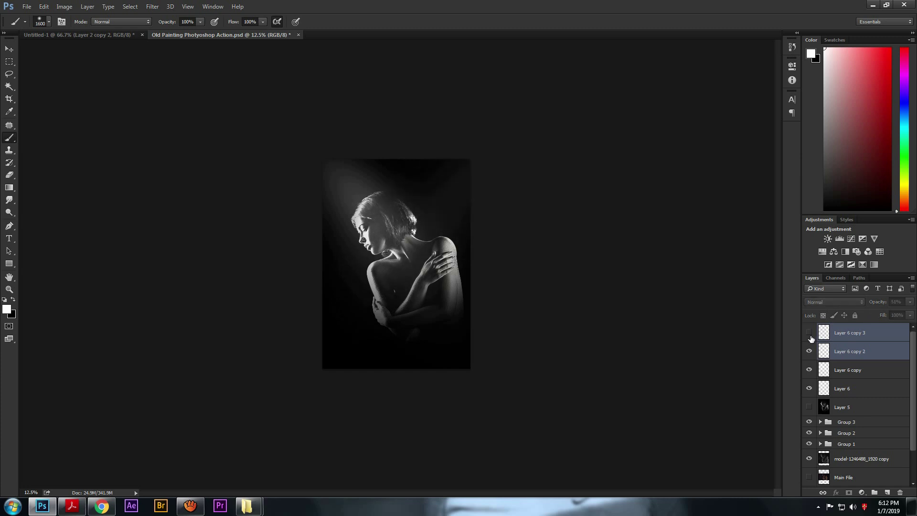
Step: Delete Layer 6 copy 2 and Layer 6 copy 3
left_click(811, 356)
key("Delete")
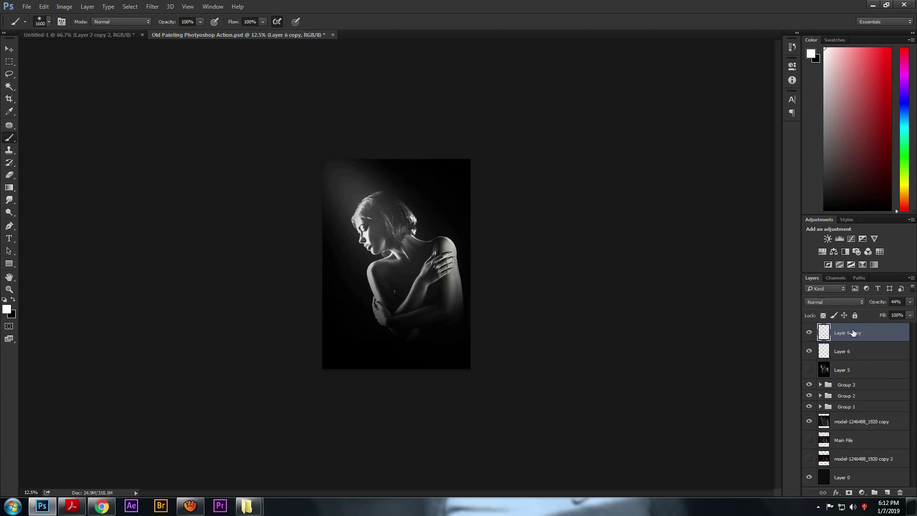
Step: Distort Layer 6 and Layer 6 copy together to spread the upper-left light beam, and merge the two layers
left_click(845, 352, "ctrl")
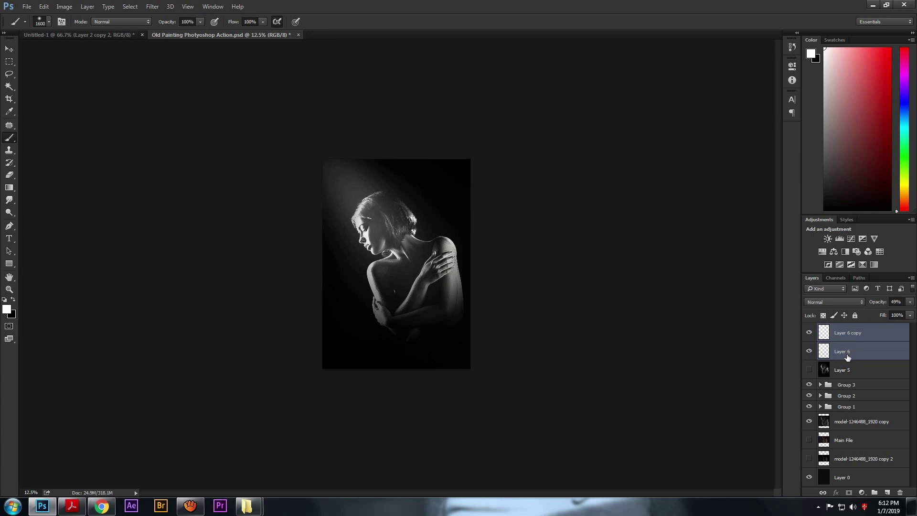
key("ctrl+t")
left_click_drag(494, 338, 466, 317)
key("ctrl+z")
right_click(452, 303)
left_click(479, 356)
left_click_drag(506, 393, 641, 410)
left_click_drag(168, 393, 136, 449)
left_click_drag(329, 45, 290, 126)
left_click_drag(640, 392, 664, 444)
left_click_drag(437, 246, 453, 263)
key("b")
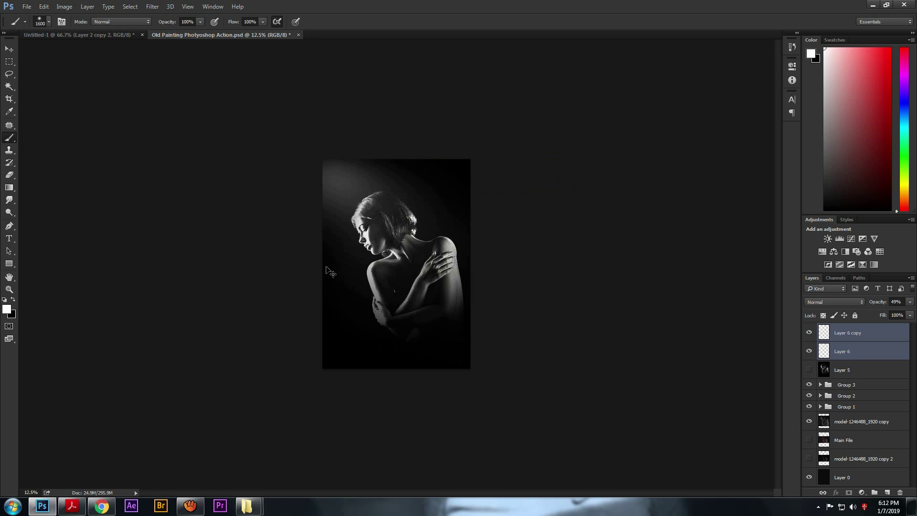
key("ctrl+e")
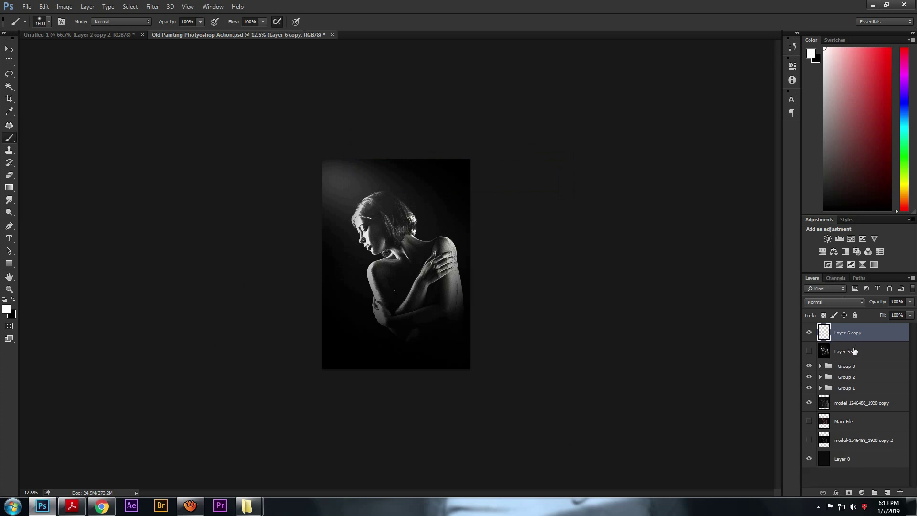
Step: Apply Motion Blur to the merged light layer at a -30° angle and a distance of 291 pixels
key("ctrl+alt+f")
left_click(642, 271)
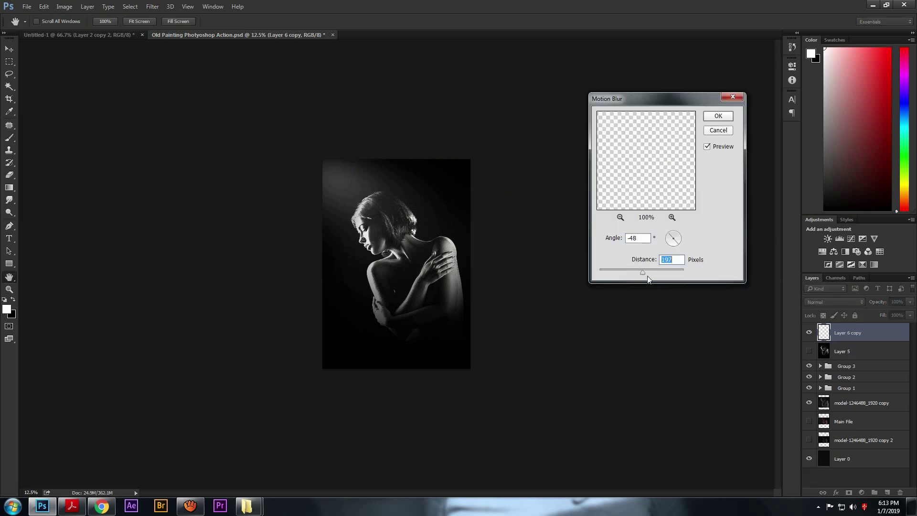
left_click(674, 239)
left_click(640, 272)
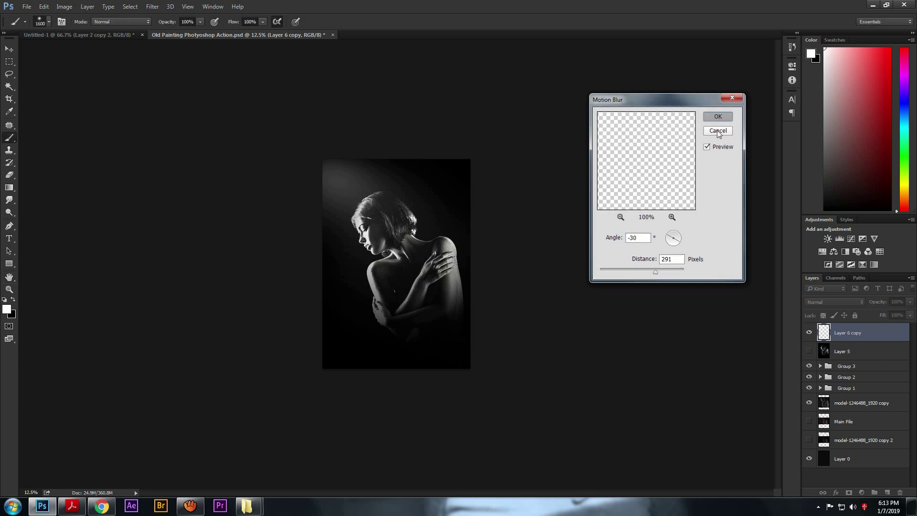
key("Return")
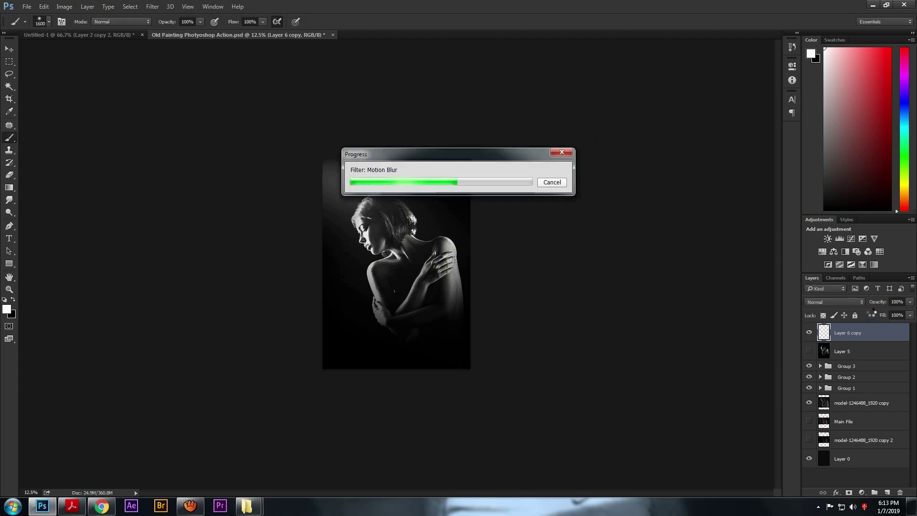
Step: Transform the blurred light layer by moving its corners so the beam slants in from the photo's upper-left corner
key("ctrl+t")
left_click_drag(646, 401, 637, 413)
left_click_drag(473, 293, 464, 303)
left_click_drag(405, 262, 419, 262)
left_click_drag(287, 139, 201, 40)
left_click_drag(625, 406, 669, 499)
left_click_drag(290, 135, 324, 174)
left_click_drag(726, 184, 716, 196)
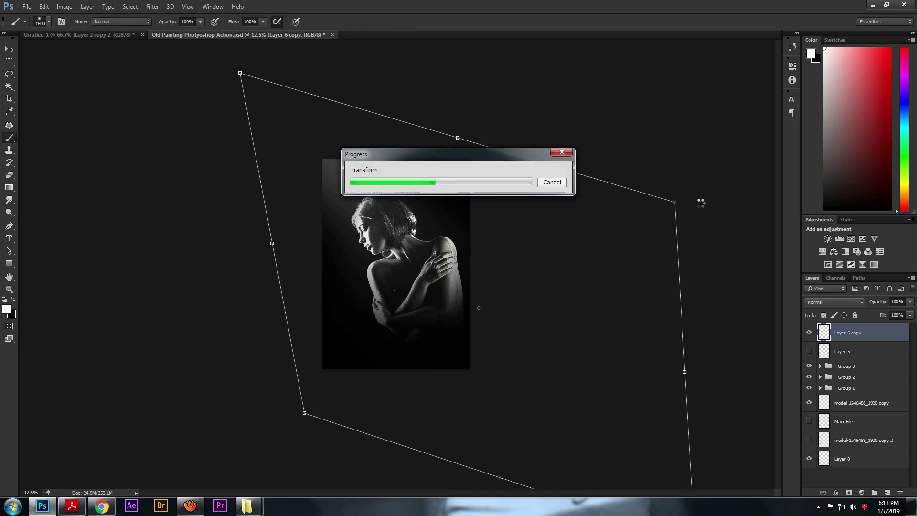
Step: Dab soft white light onto the photo's upper-left corner with the brush enlarged to 2300 px, undoing the unwanted dabs
left_click(321, 163)
key("ctrl+z")
left_click(343, 176)
key("bracketright")
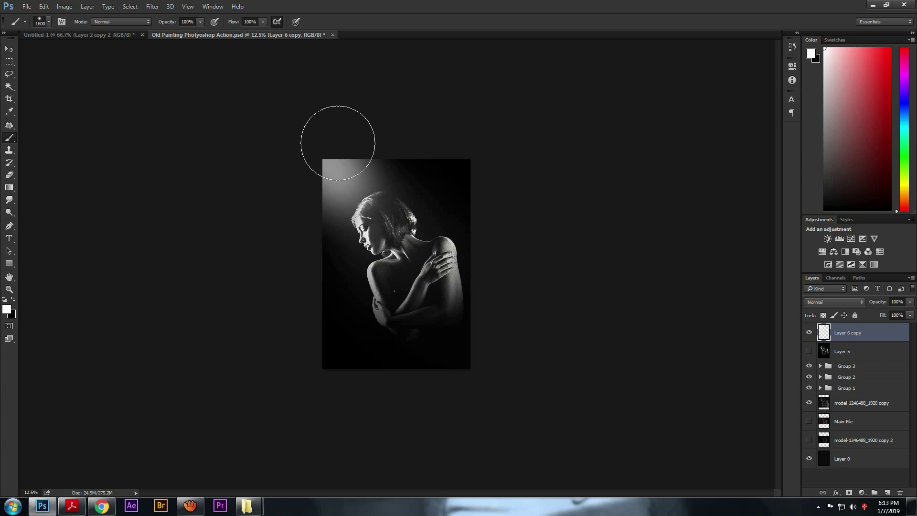
key("ctrl+z")
key("bracketright")
left_click(331, 166)
left_click(359, 182)
key("ctrl+z")
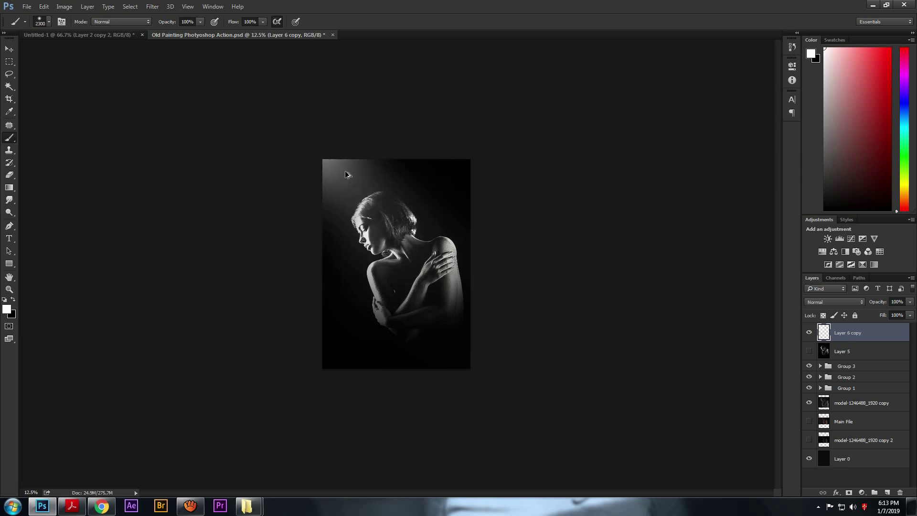
Step: Compare the image with and without Layer 6 copy, set the layer's opacity to 77% and save the document
left_click(809, 332)
left_click(809, 333)
left_click(809, 332)
left_click(809, 333)
left_click_drag(876, 306, 870, 306)
key("ctrl+plus")
key("ctrl+plus")
key("ctrl+plus")
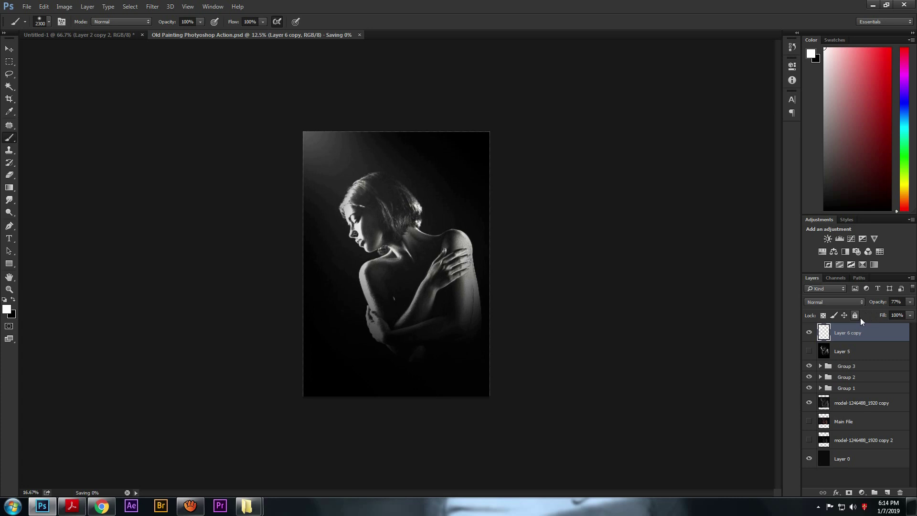
key("ctrl+minus")
key("ctrl+minus")
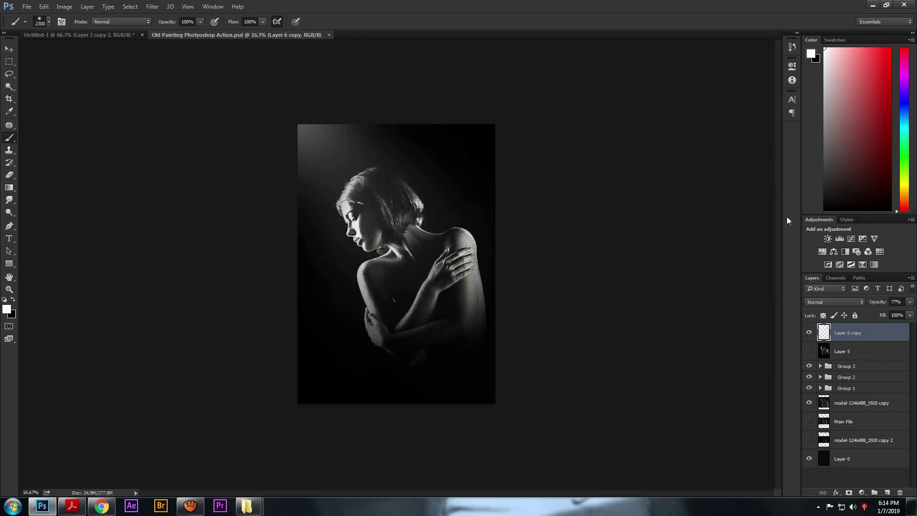
key("ctrl+plus")
key("ctrl+plus")
left_click(192, 505)
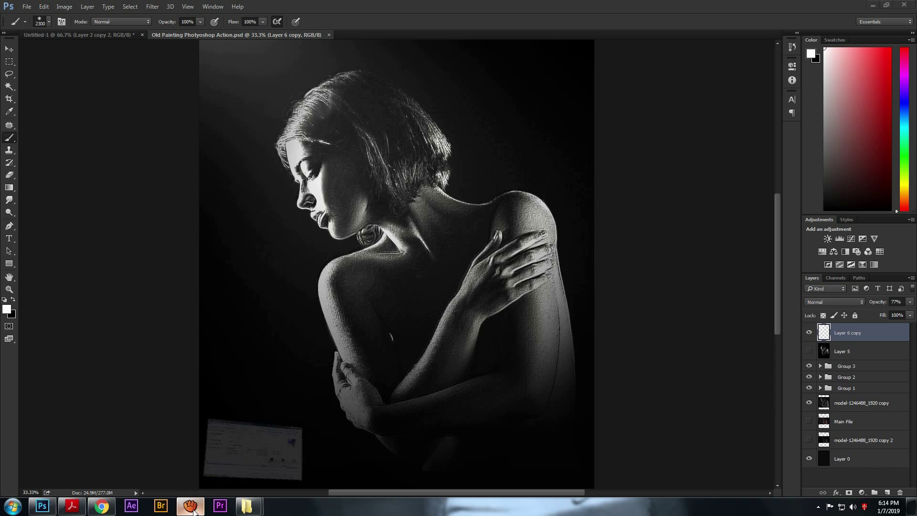
left_click(600, 126)
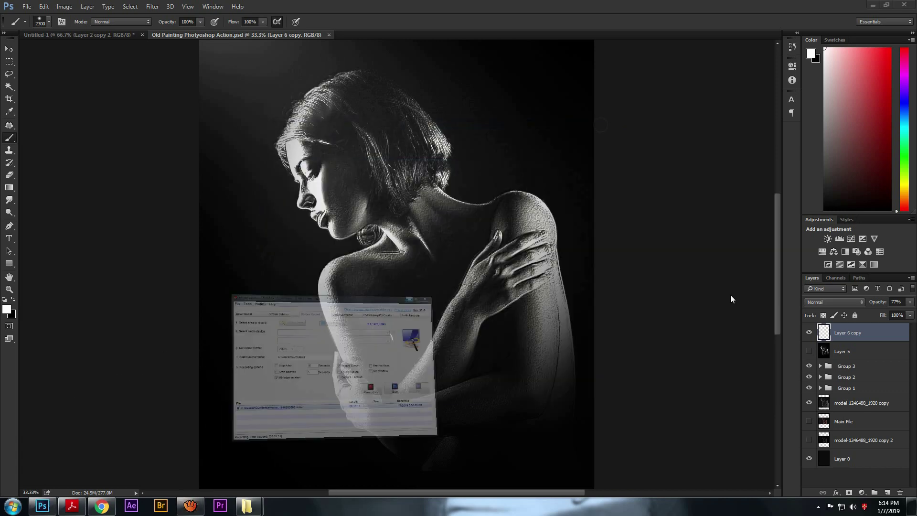
Step: Compare the image with and without Layer 5, leaving the layer visible and selected
left_click(809, 350)
left_click(809, 351)
left_click(831, 358)
left_click(809, 351)
Step: Smudge the skin of the face on Layer 5 with the 61 px textured brush at 22% strength
key("ctrl+plus")
key("bracketleft")
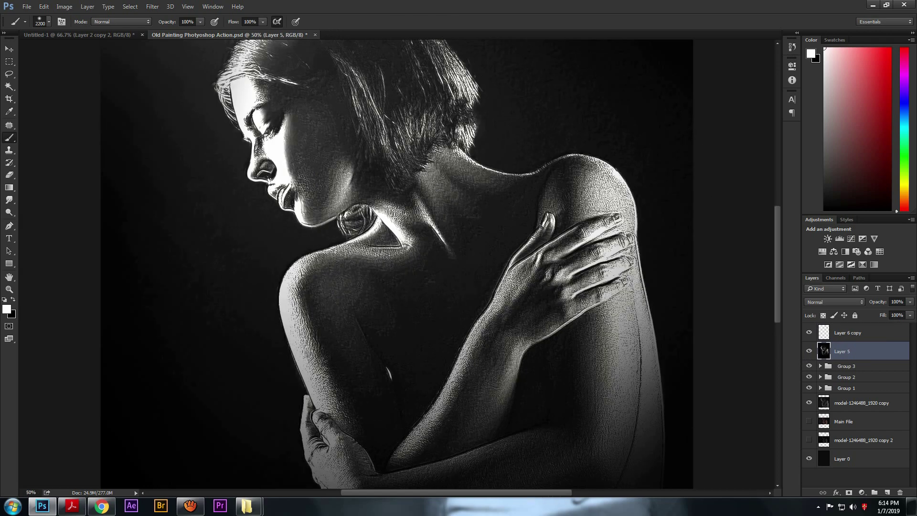
left_click(9, 200)
right_click(302, 147)
left_click(536, 283)
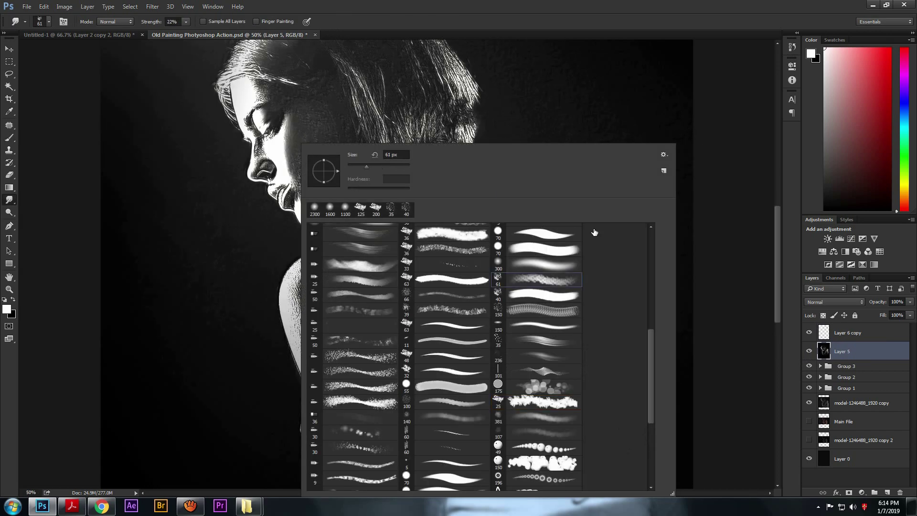
key("Return")
left_click_drag(293, 129, 285, 167)
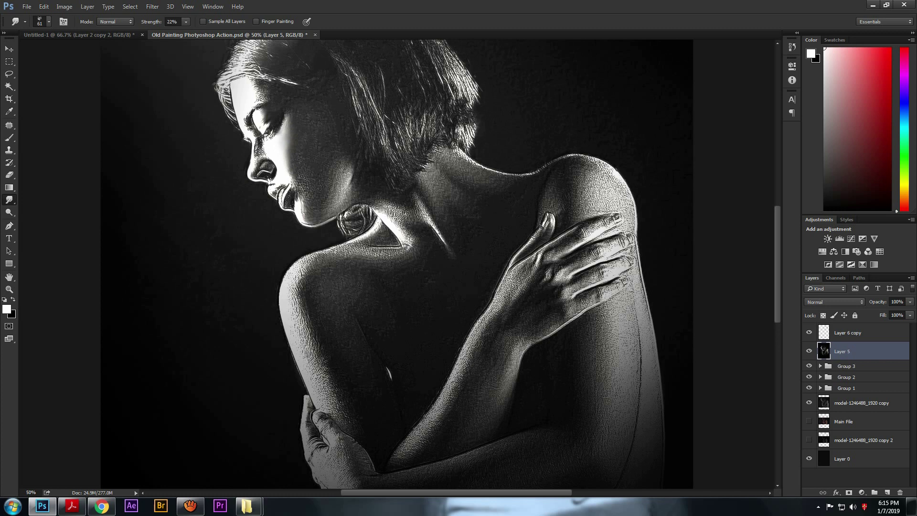
mouse_move(269, 96)
left_mouse_down()
mouse_move(258, 116)
mouse_move(259, 153)
left_mouse_up()
left_click_drag(300, 201, 305, 211)
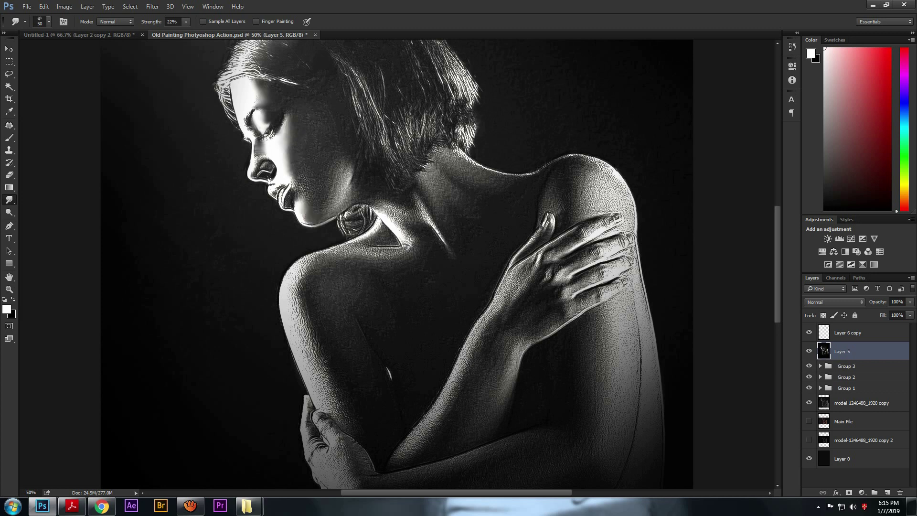
Step: Smudge the front shoulder, upper arm and neck highlights on Layer 5 with a 50 px brush
mouse_move(292, 283)
left_mouse_down()
mouse_move(290, 312)
mouse_move(312, 376)
mouse_move(297, 316)
mouse_move(311, 362)
left_mouse_up()
mouse_move(376, 229)
left_mouse_down()
mouse_move(347, 249)
mouse_move(404, 237)
left_mouse_up()
left_click_drag(375, 210, 356, 205)
mouse_move(431, 223)
left_mouse_down()
mouse_move(444, 242)
mouse_move(436, 234)
left_mouse_up()
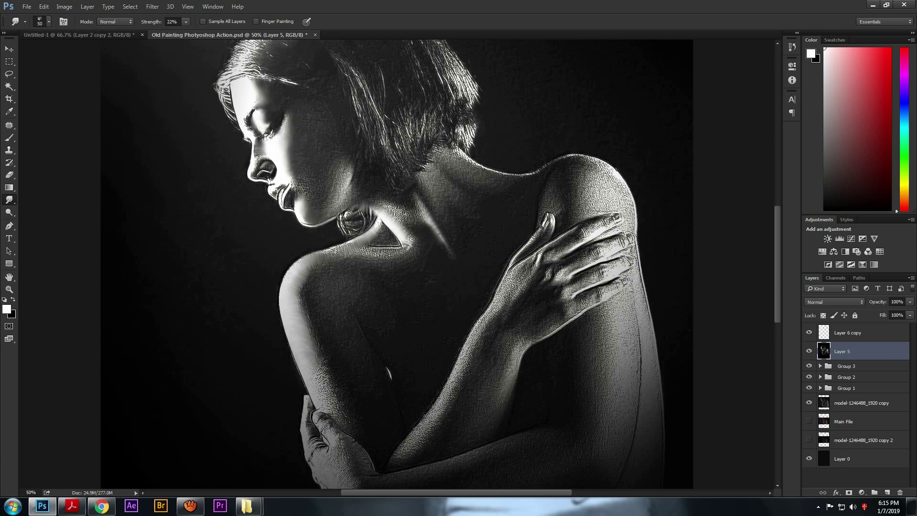
Step: Smudge the rear shoulder line and the raised hand on Layer 5, and undo the last two strokes
left_click_drag(473, 163, 536, 174)
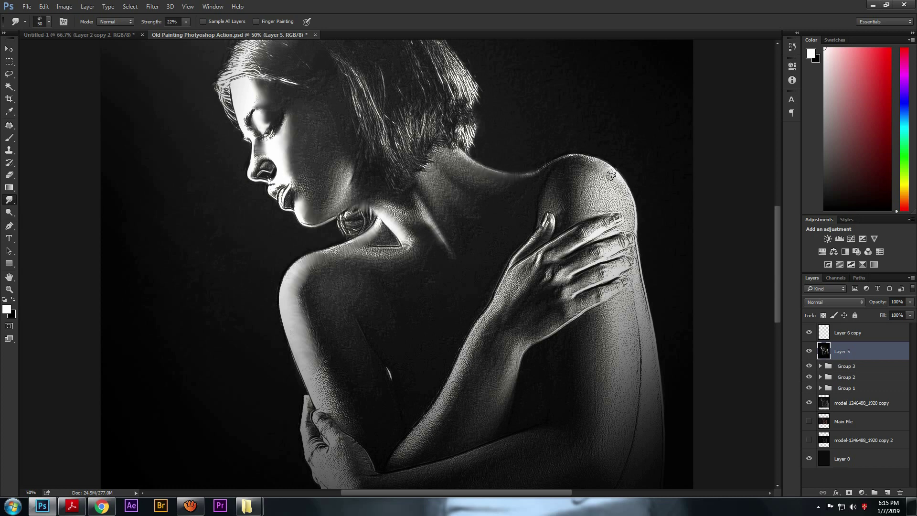
left_click_drag(537, 272, 551, 295)
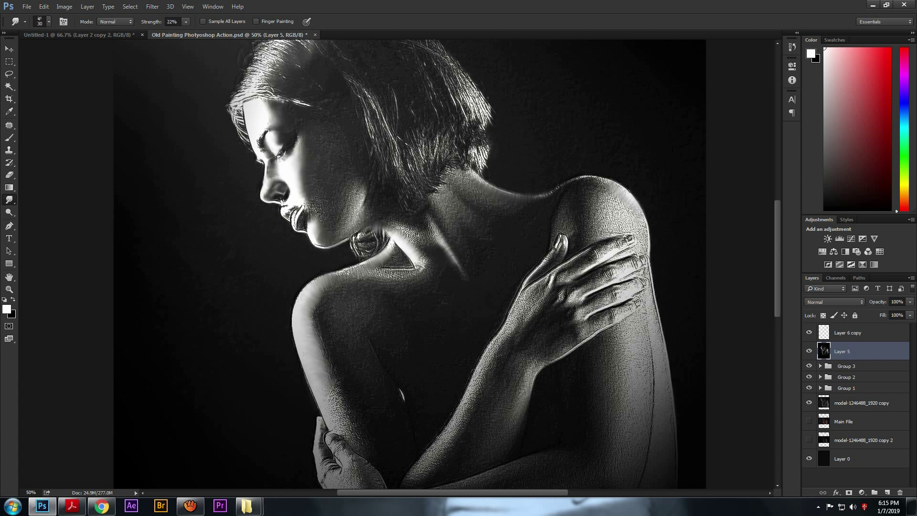
key("ctrl+alt+z")
key("ctrl+alt+z")
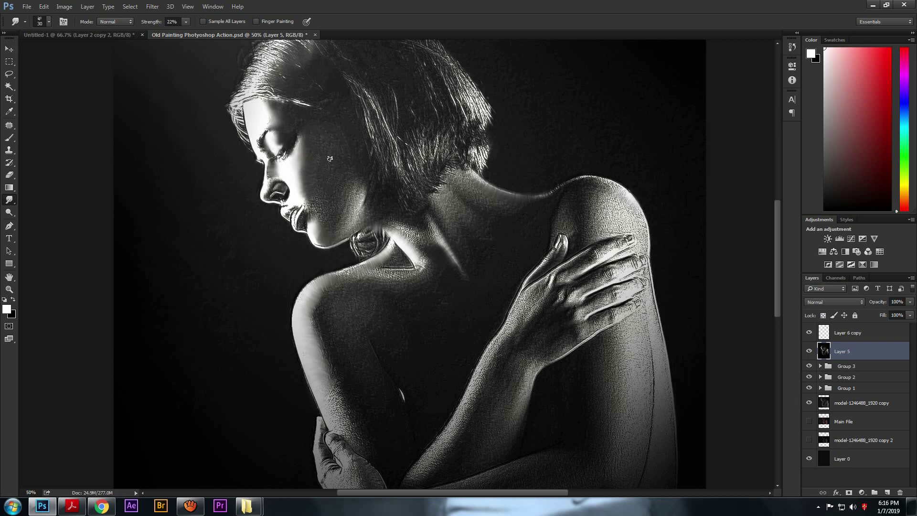
Step: Compare the image with and without Layer 5 and reduce the layer's opacity to 61%
key("ctrl+minus")
key("ctrl+minus")
key("ctrl+minus")
left_click(810, 351)
left_click(810, 352)
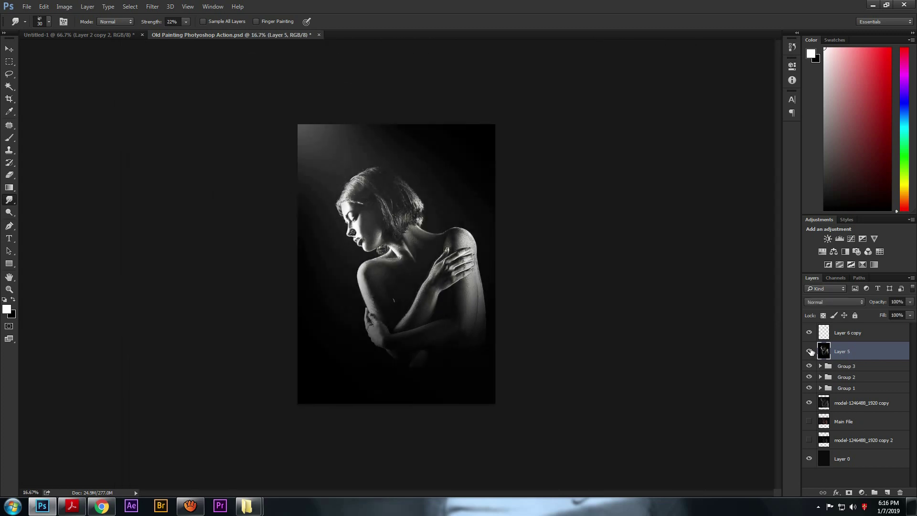
left_click_drag(878, 304, 858, 313)
key("ctrl+plus")
key("ctrl+plus")
left_click_drag(473, 285, 455, 252)
key("ctrl+minus")
Step: Shift Layer 5 towards blue with Color Balance
key("ctrl+b")
mouse_move(634, 157)
left_mouse_down()
mouse_move(662, 159)
mouse_move(611, 138)
mouse_move(640, 137)
mouse_move(633, 143)
mouse_move(653, 165)
mouse_move(635, 149)
left_mouse_up()
left_click(736, 115)
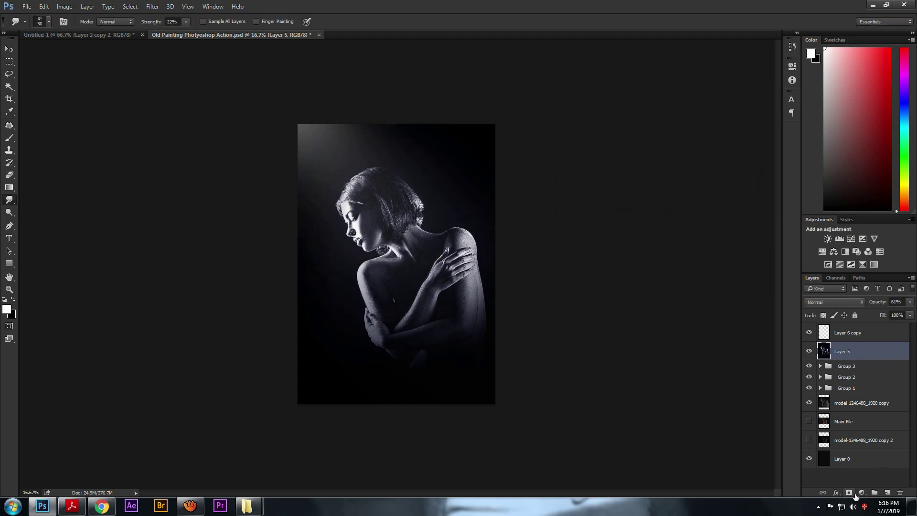
Step: Add a Gradient Map adjustment layer above Layer 5 and change its black end stop to dark blue 00095b
left_click(862, 493)
left_click(864, 485)
left_click(759, 92)
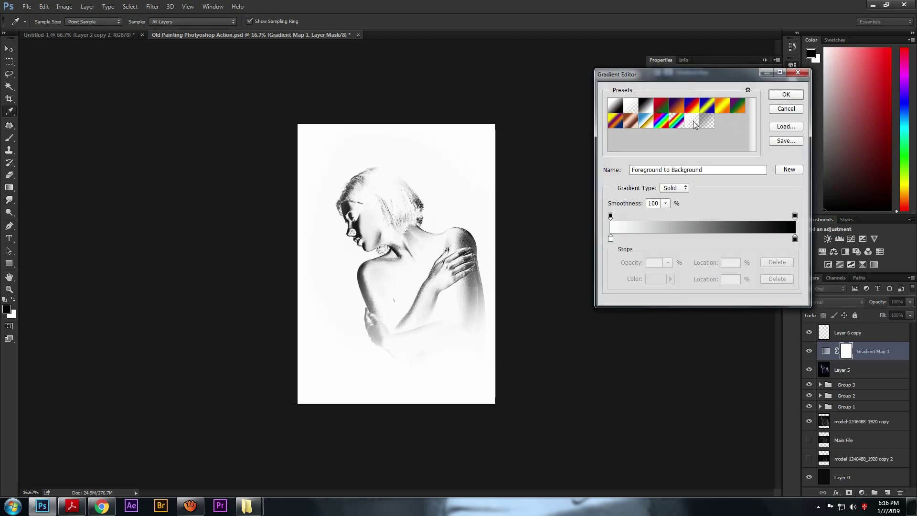
left_click(794, 239)
left_click(655, 279)
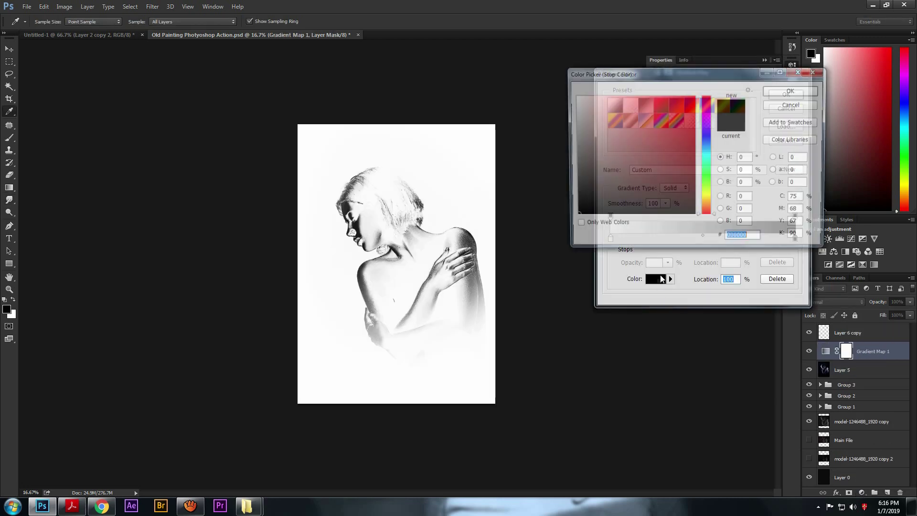
left_click(708, 139)
left_click(692, 170)
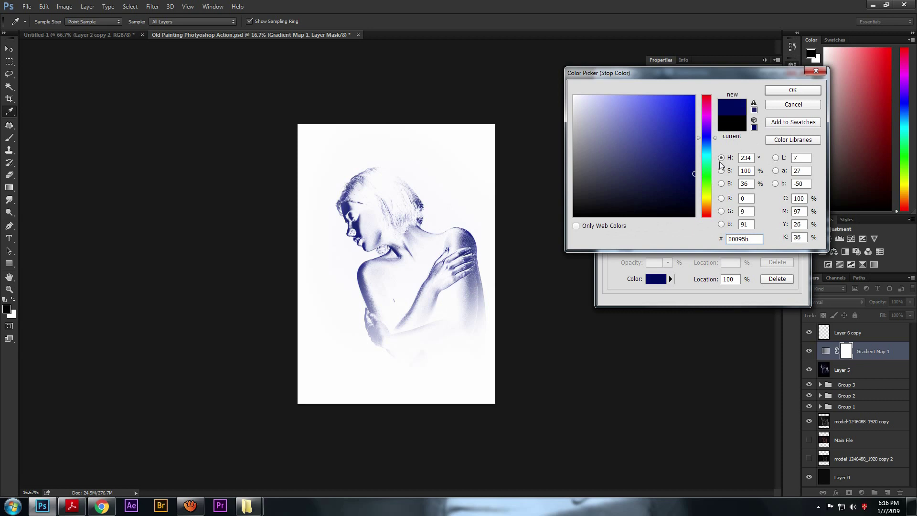
left_click(788, 91)
left_click(789, 98)
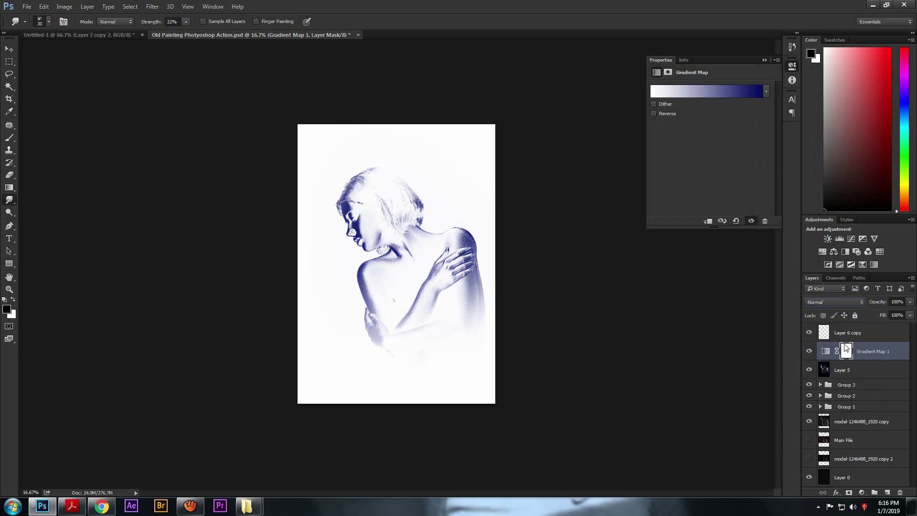
Step: Try the blend modes from Overlay through Hard Mix to Hue on the Gradient Map layer
left_click(833, 302)
left_click(835, 397)
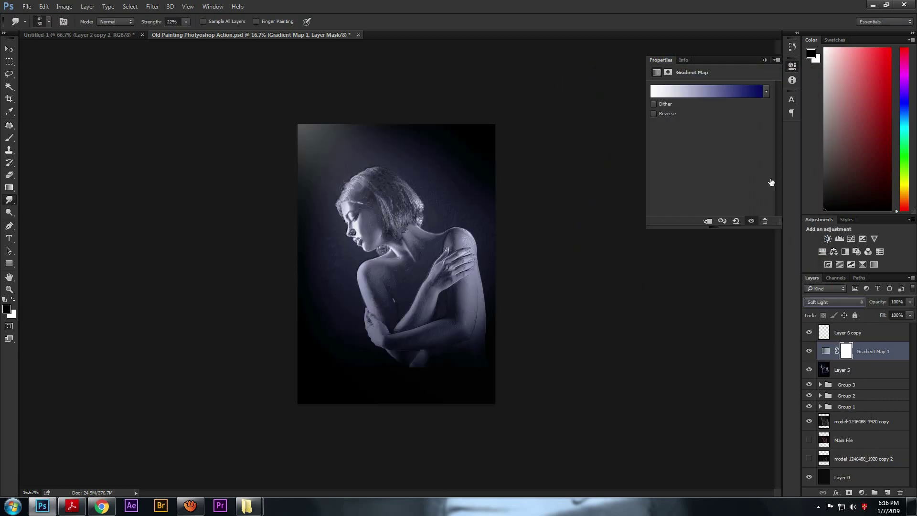
scroll(832, 302, "down", 8)
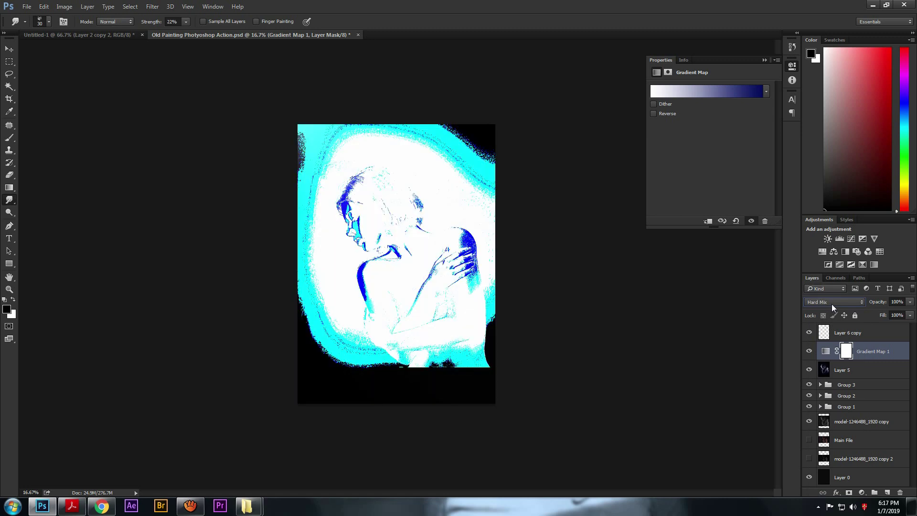
scroll(830, 303, "down", 2)
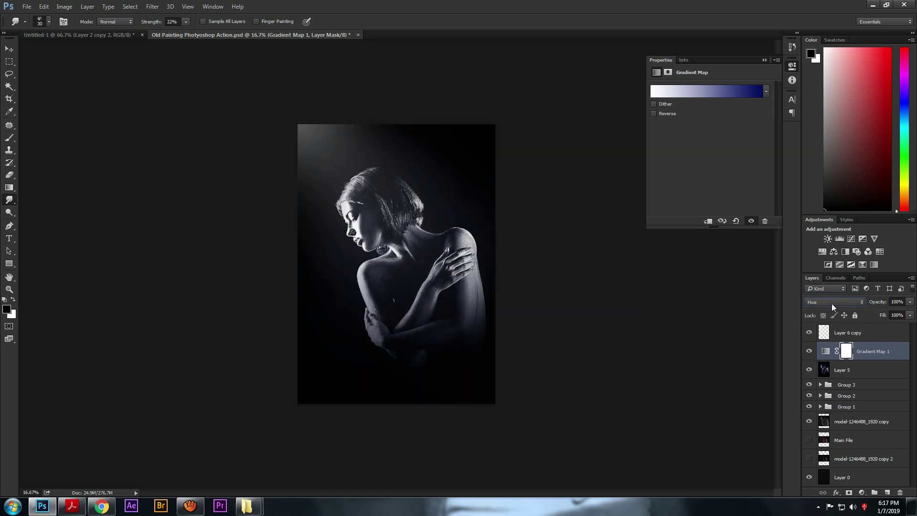
scroll(831, 302, "down", 1)
Step: Try the lightening blend modes from Lighten to Lighter Color on the Gradient Map layer
left_click(832, 302)
left_click(822, 363)
key("Down")
key("Down")
key("Down")
key("Down")
key("Down")
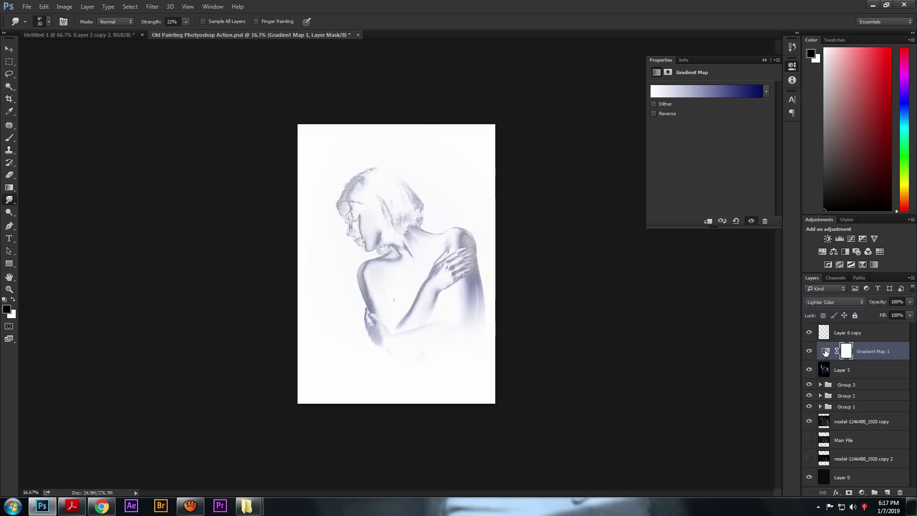
key("Up")
Step: Try Saturation, set the Gradient Map layer's blend mode to Color, and reopen the gradient map's settings
left_click(824, 302)
left_click(817, 478)
left_click(823, 302)
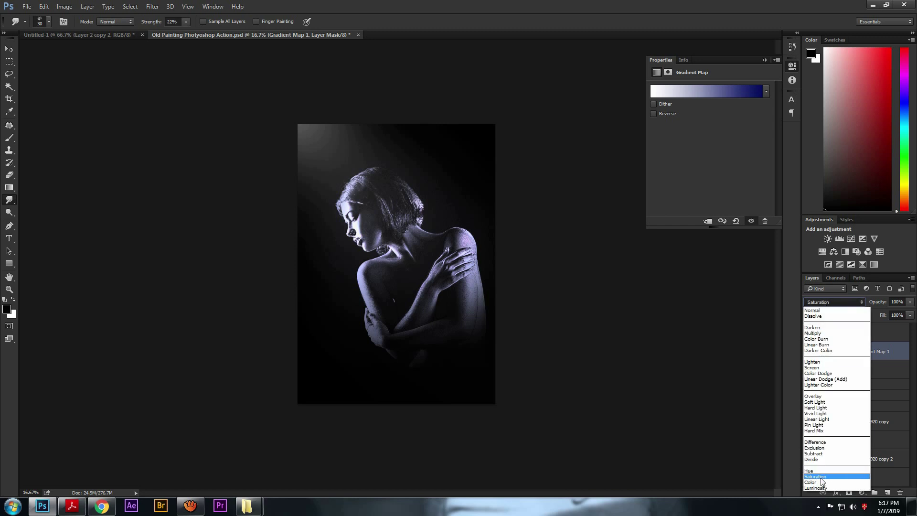
left_click(820, 483)
left_click(811, 231)
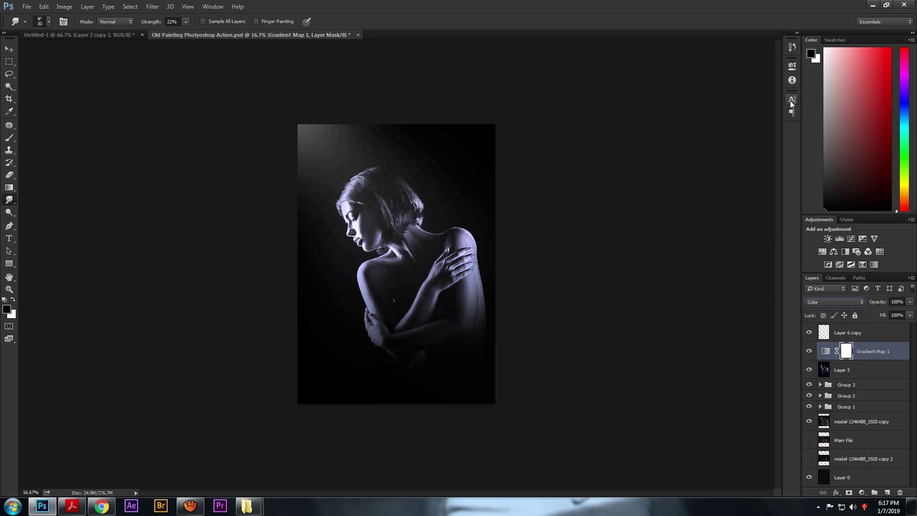
double_click(825, 351)
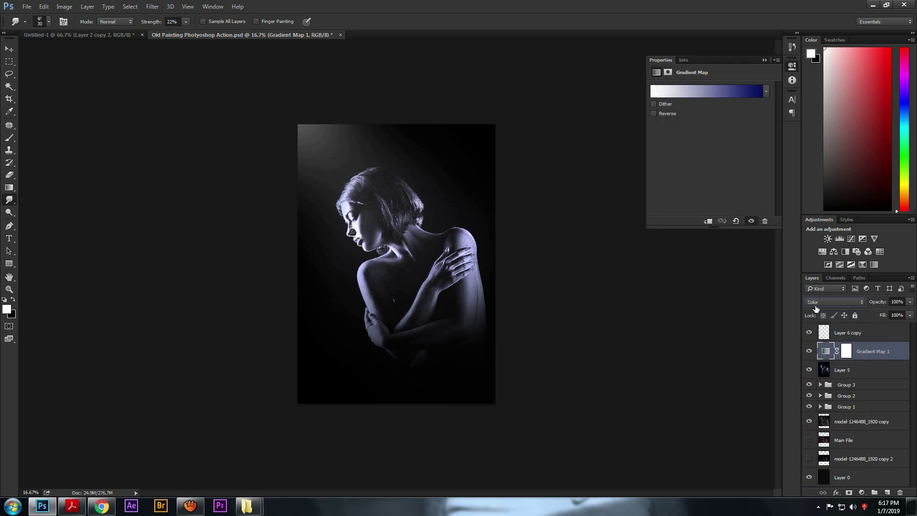
Step: Turn on Reverse and Dither for the gradient map and close its settings
left_click(654, 113)
left_click(651, 114)
left_click(651, 115)
left_click(651, 104)
left_click(791, 66)
Step: Lower the Gradient Map layer's opacity to 18% and place it above Layer 6 copy
left_click_drag(878, 303, 839, 306)
left_click_drag(841, 354, 849, 335)
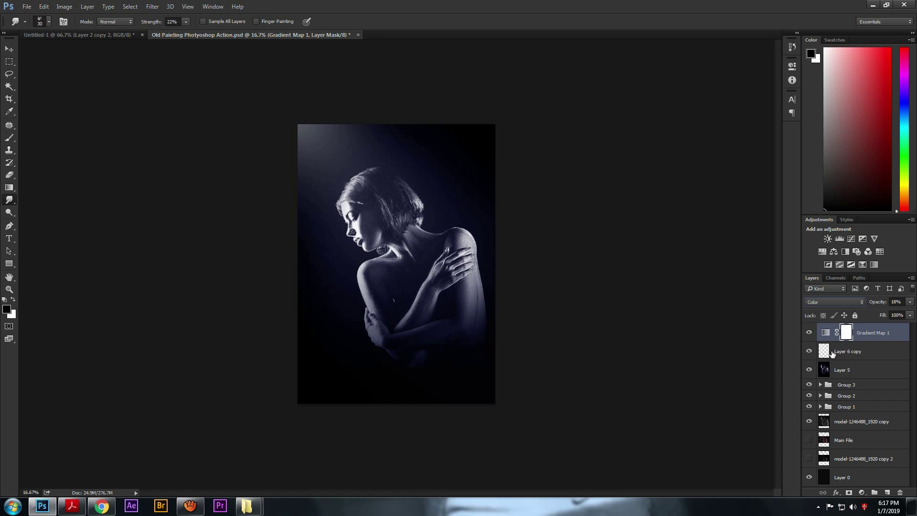
Step: Examine the toned portrait at several zoom levels and compare it with the Gradient Map layer hidden and shown
key("ctrl+plus")
key("ctrl+plus")
key("ctrl+plus")
key("ctrl+plus")
key("ctrl+minus")
key("ctrl+minus")
key("ctrl+minus")
key("ctrl+minus")
key("ctrl+minus")
key("ctrl+minus")
key("ctrl+minus")
key("ctrl+plus")
key("ctrl+plus")
key("ctrl+plus")
key("ctrl+plus")
key("ctrl+plus")
key("ctrl+minus")
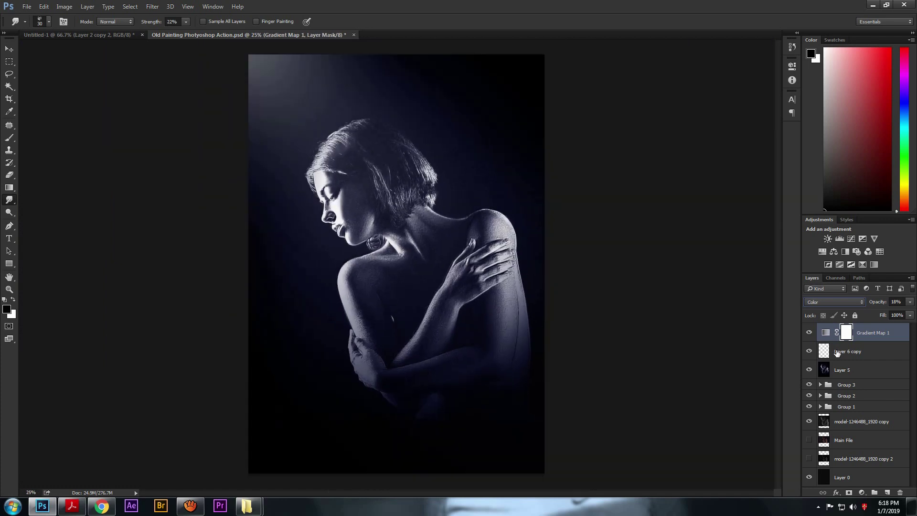
left_click(808, 335)
left_click(809, 334)
Step: Start HDR Toning from Layer 5, accept flattening the document, and place the dialog beside the portrait
left_click(842, 371)
left_click(64, 6)
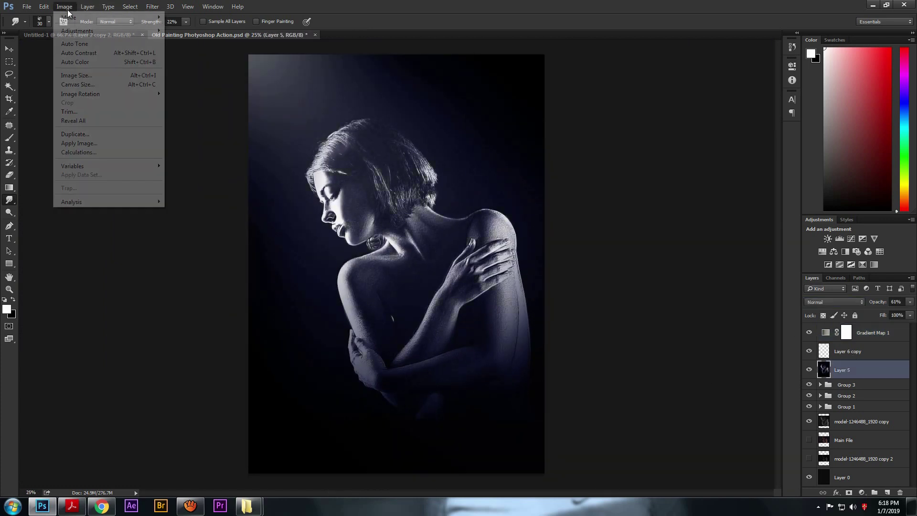
mouse_move(118, 31)
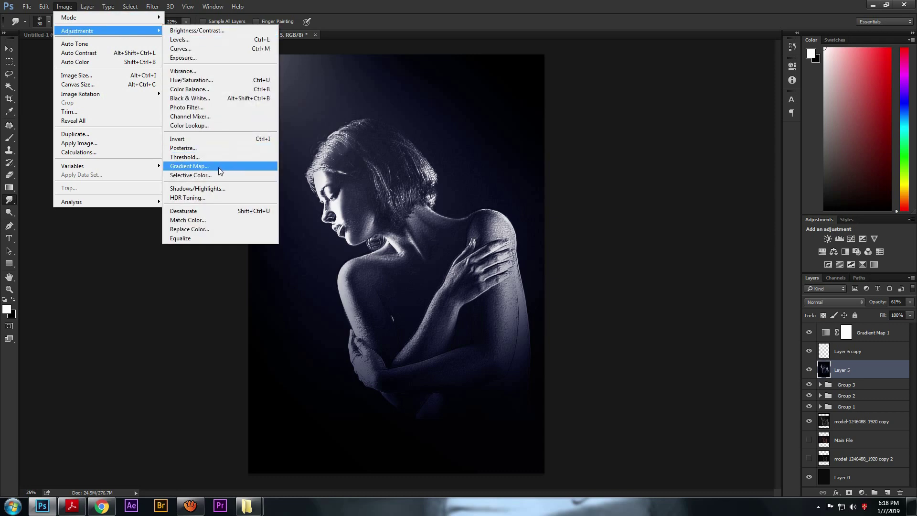
left_click(224, 197)
left_click(497, 287)
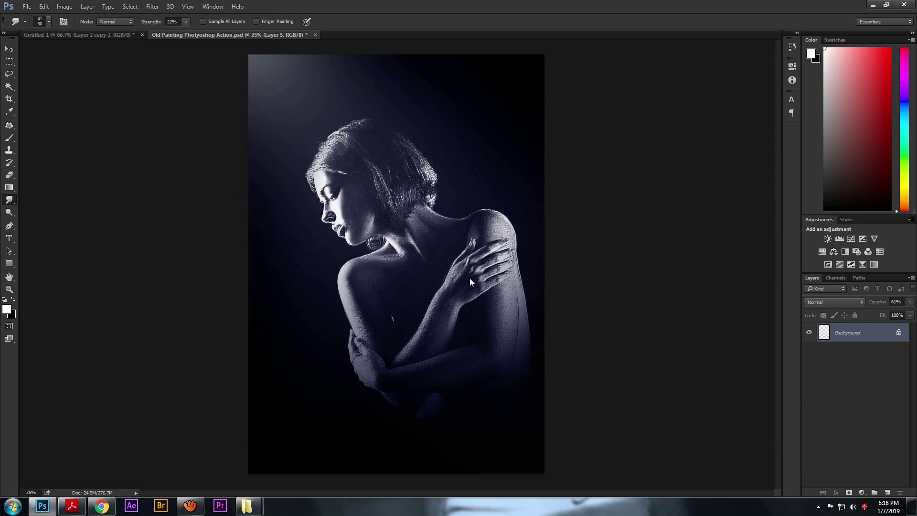
left_click_drag(477, 88, 663, 85)
Step: Try the Highlight Compression and Equalize Histogram methods in HDR Toning
left_click(629, 122)
left_click(613, 137)
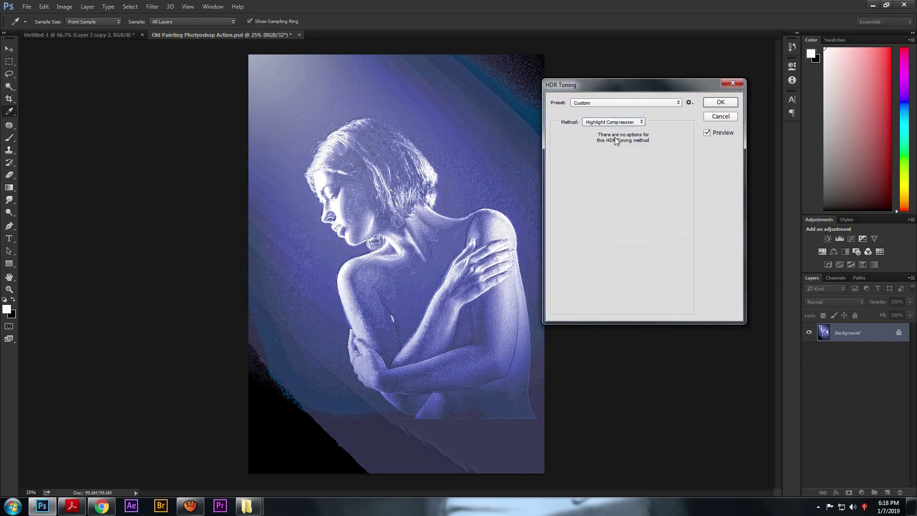
left_click(631, 122)
left_click(619, 137)
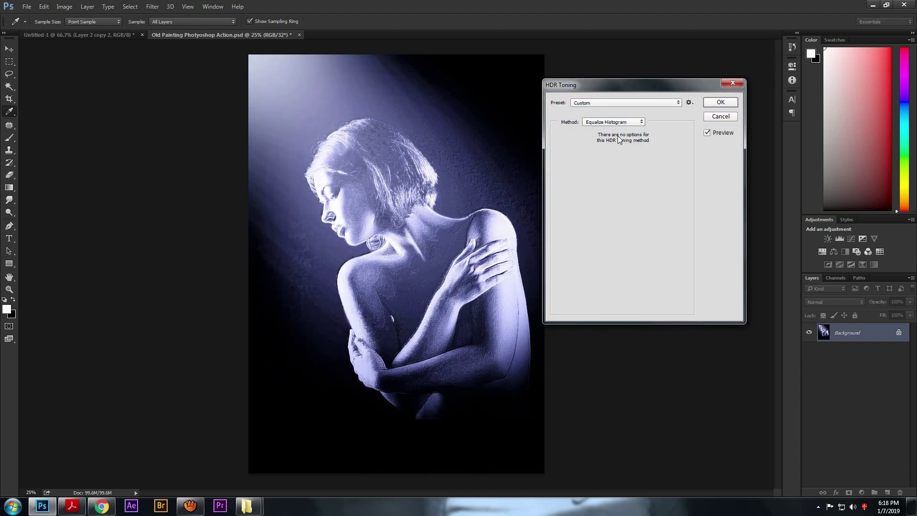
left_click(609, 148)
left_click(616, 123)
left_click(607, 136)
Step: Try the HDR Toning presets from Flat through the monochromatic and photorealistic ones to ScottS
left_click(627, 103)
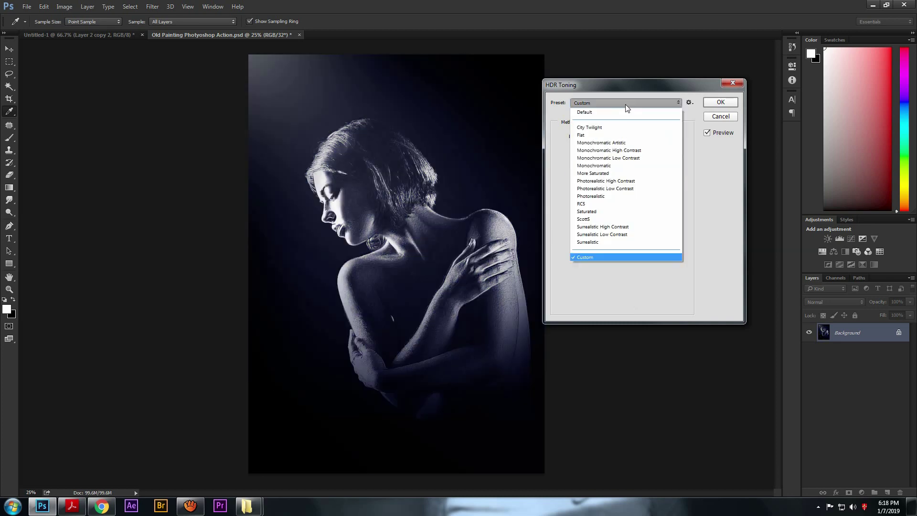
left_click(611, 143)
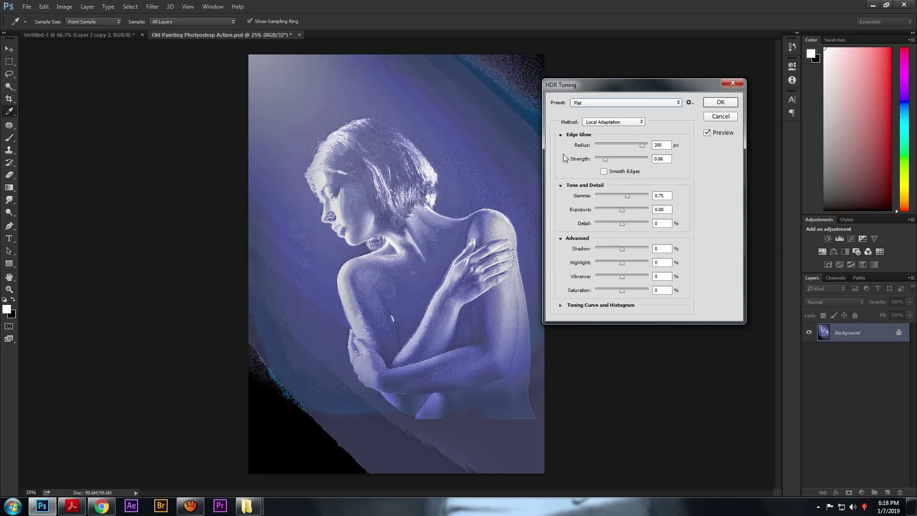
key("Up")
key("Down")
key("Down")
key("Down")
key("Down")
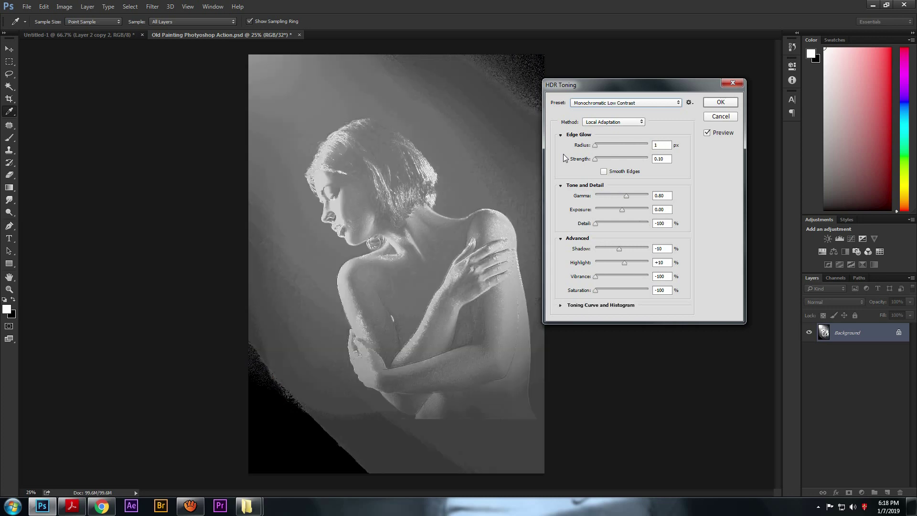
key("Down")
key("Down")
key("Down")
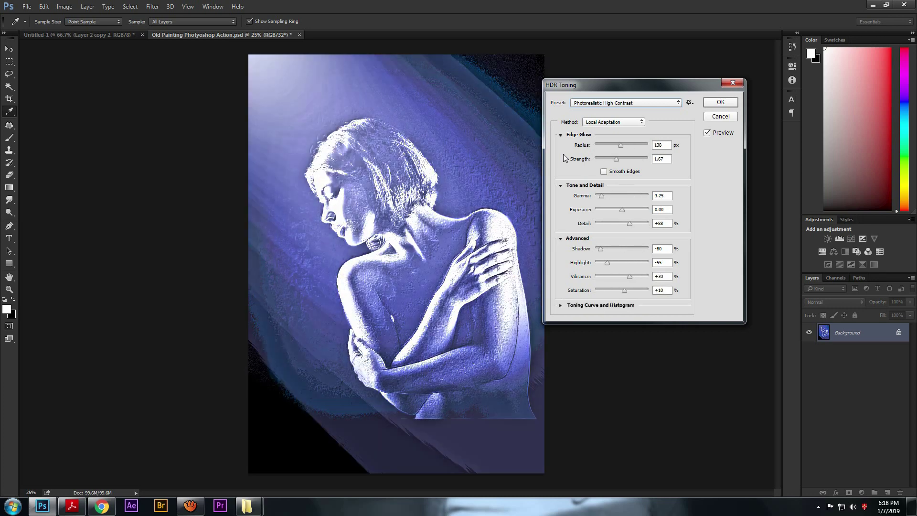
key("Down")
key("Down")
key("Down")
key("Down")
Step: Reset HDR Toning to the Default preset, then apply the Exposure and Gamma method with exposure +0.18 and an adjusted gamma
left_click(631, 105)
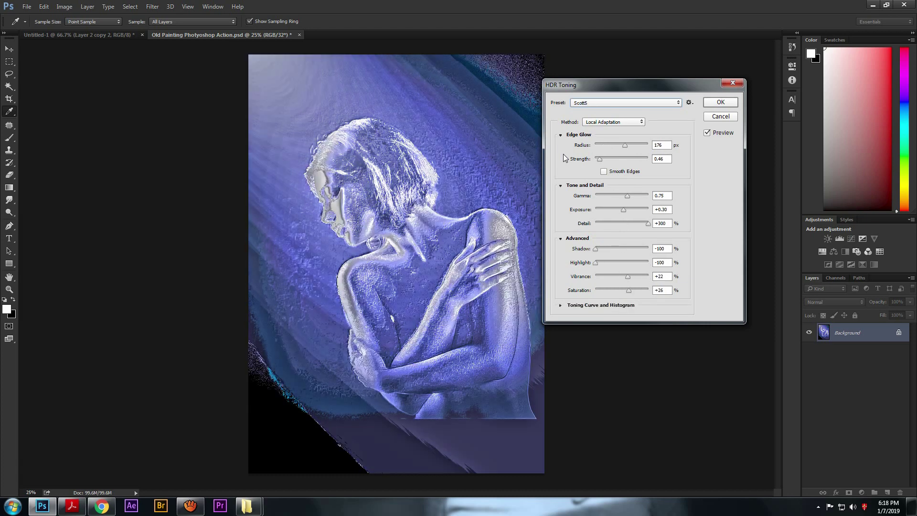
left_click(623, 113)
left_click(611, 123)
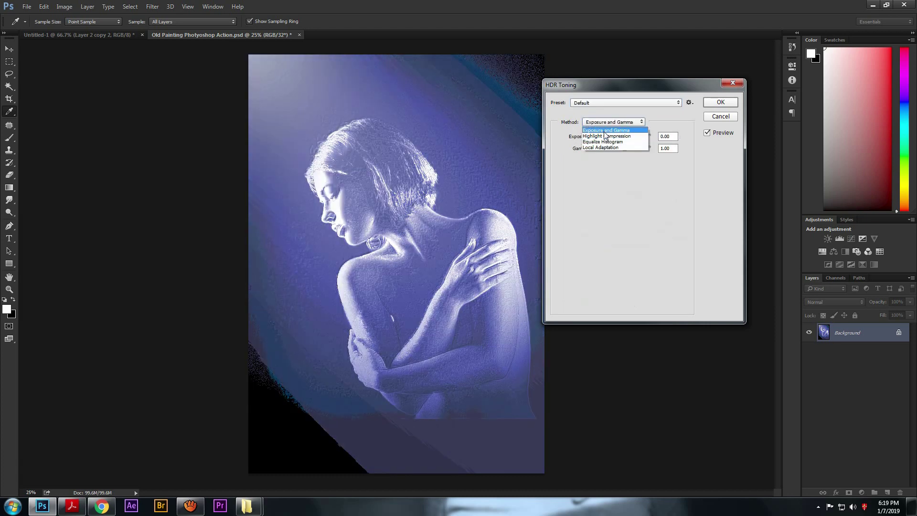
left_click(627, 130)
mouse_move(624, 136)
left_mouse_down()
mouse_move(638, 136)
mouse_move(610, 140)
mouse_move(626, 138)
mouse_move(618, 150)
left_mouse_up()
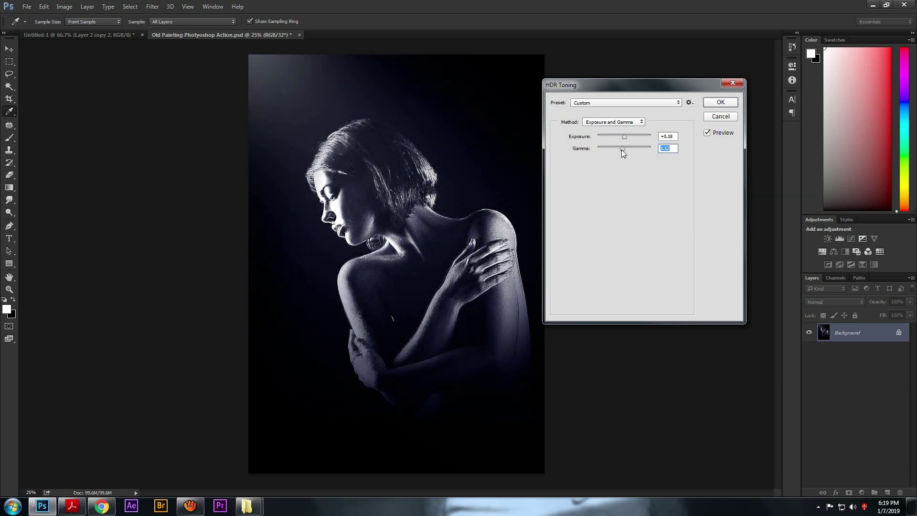
left_click(710, 105)
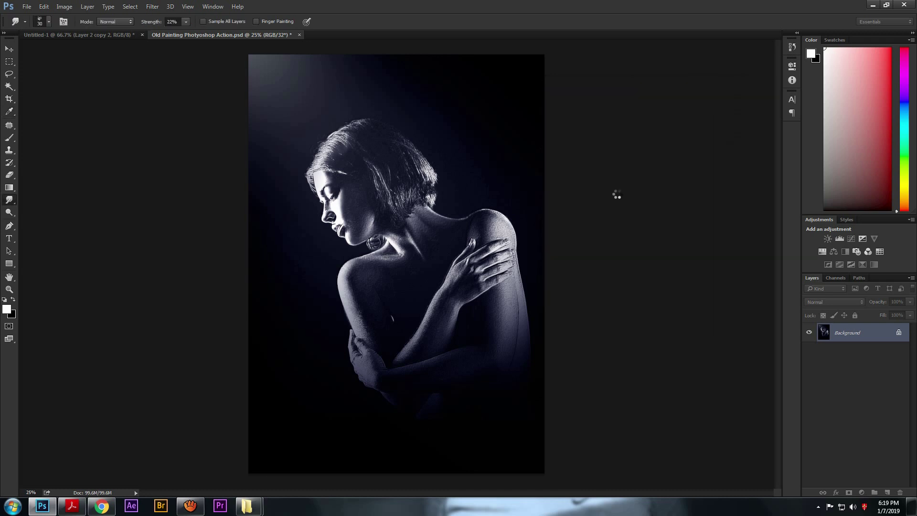
Step: Apply a Shadows/Highlights adjustment with shadows at 12% and highlights at 77%
left_click(64, 6)
mouse_move(99, 31)
left_click(225, 187)
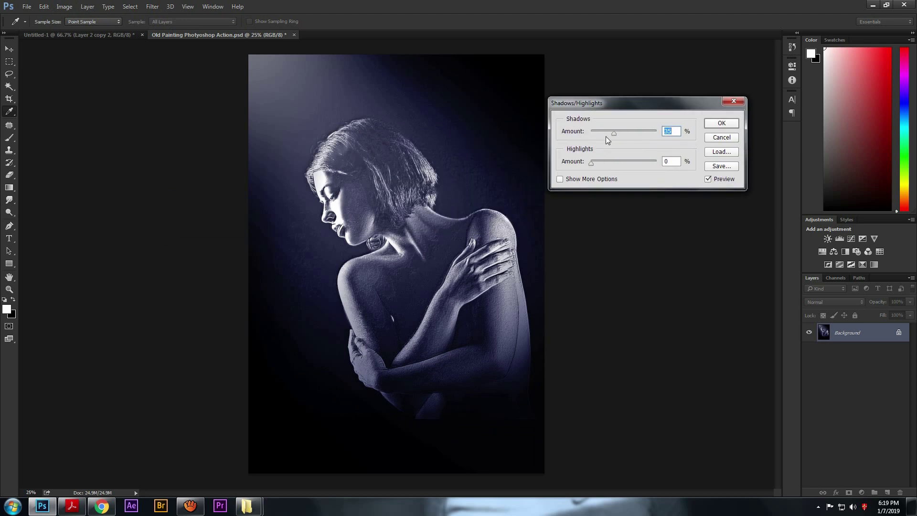
left_click_drag(601, 136, 641, 167)
left_click_drag(593, 133, 599, 133)
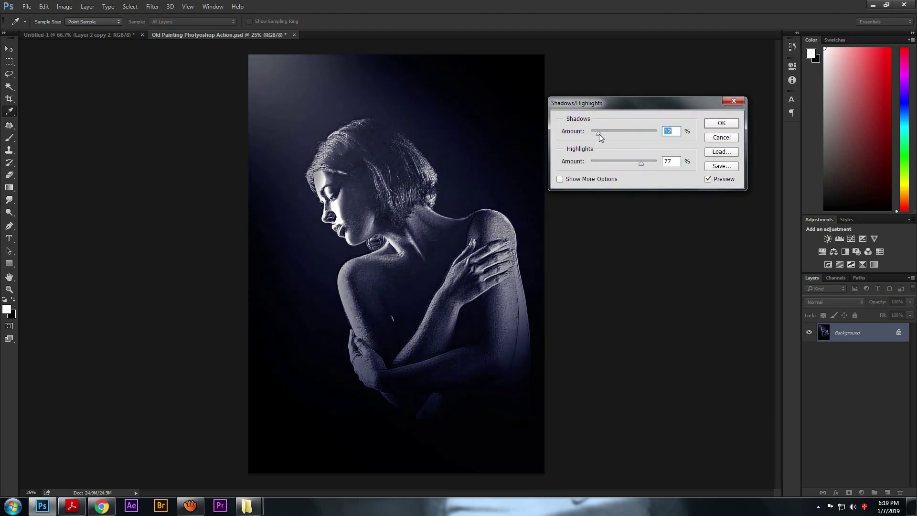
left_click(721, 123)
key("r")
left_click(146, 6)
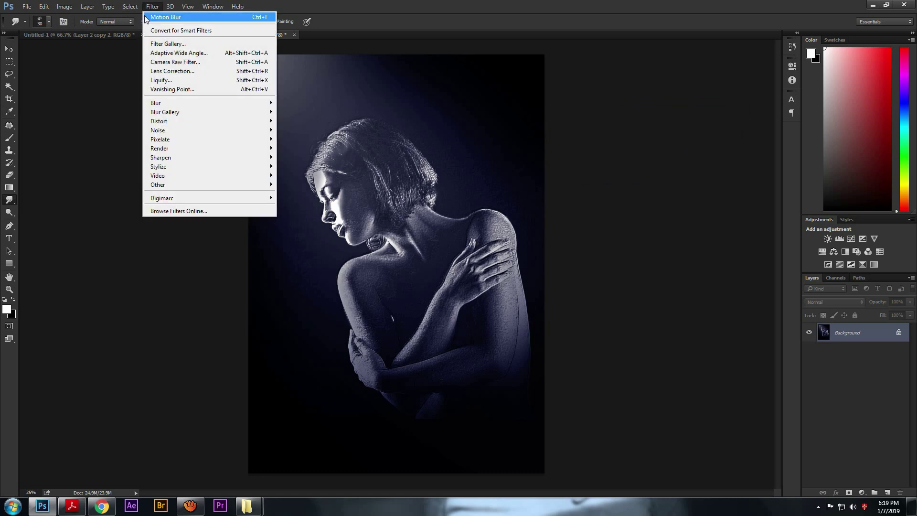
mouse_move(197, 152)
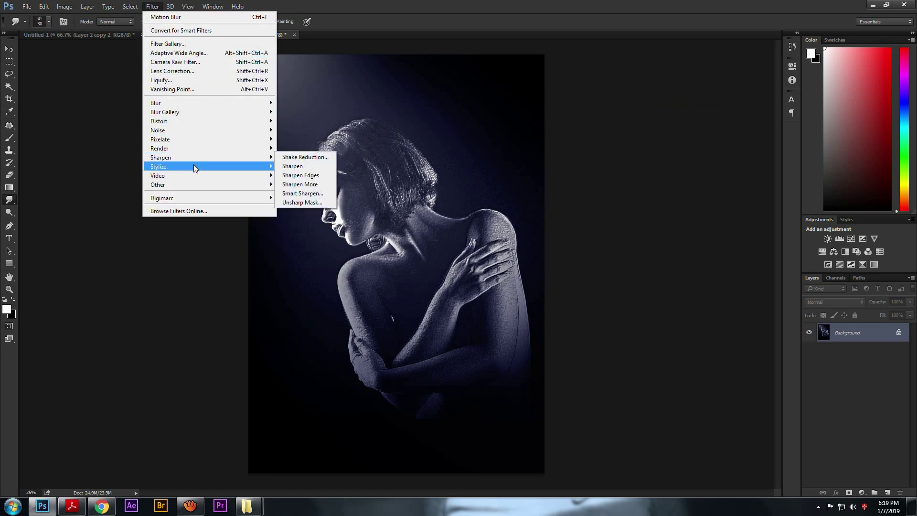
mouse_move(193, 173)
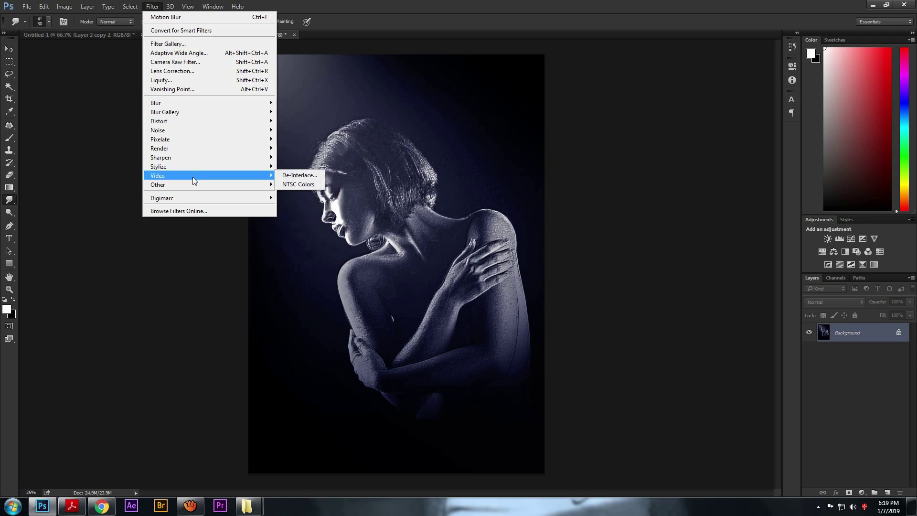
left_click(339, 2)
Step: Unlock and duplicate the background layer, and apply a Maximum filter with a 1-pixel radius to the copy
left_click(899, 333)
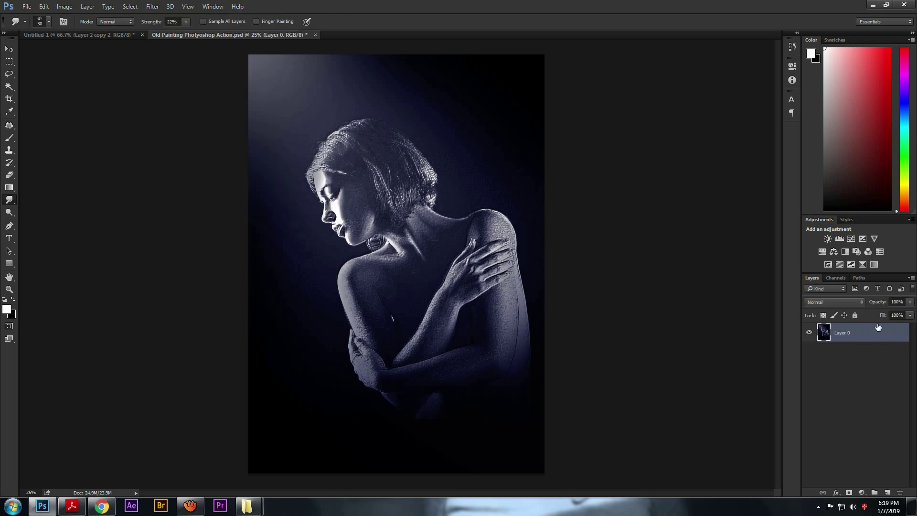
key("ctrl+j")
left_click(152, 6)
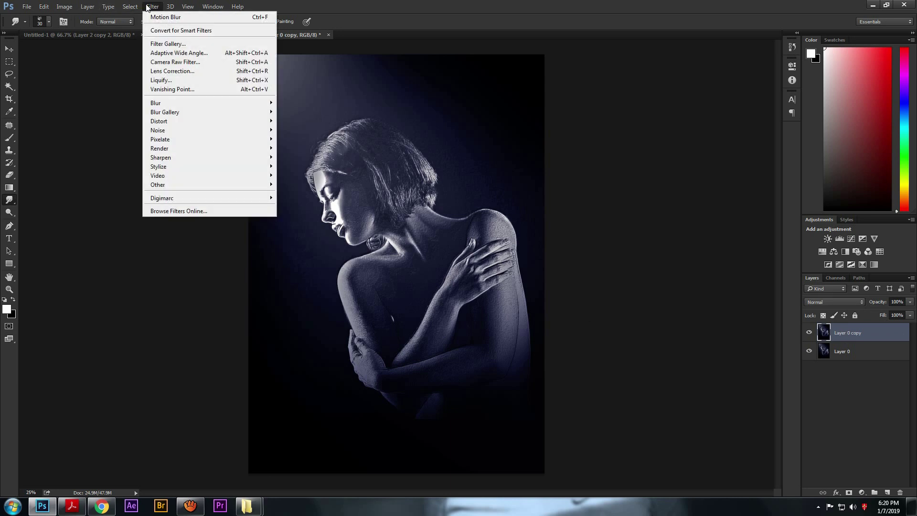
mouse_move(231, 184)
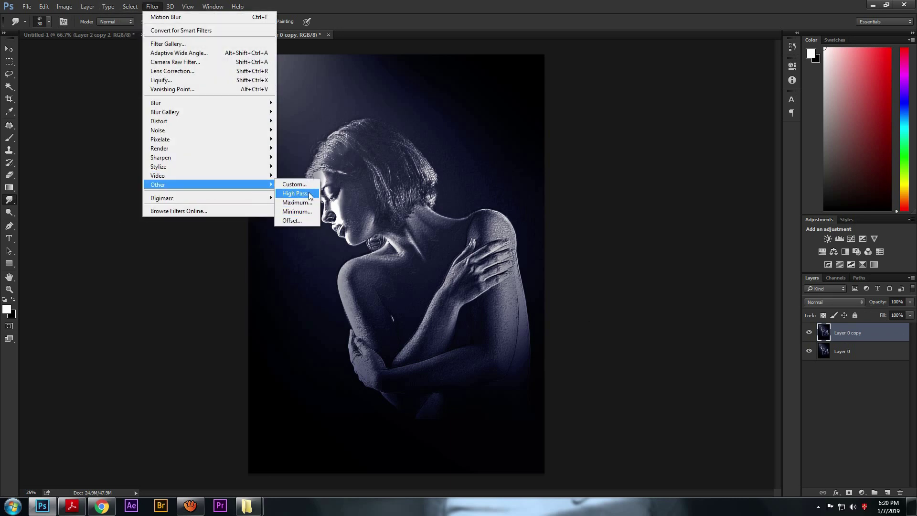
left_click(304, 206)
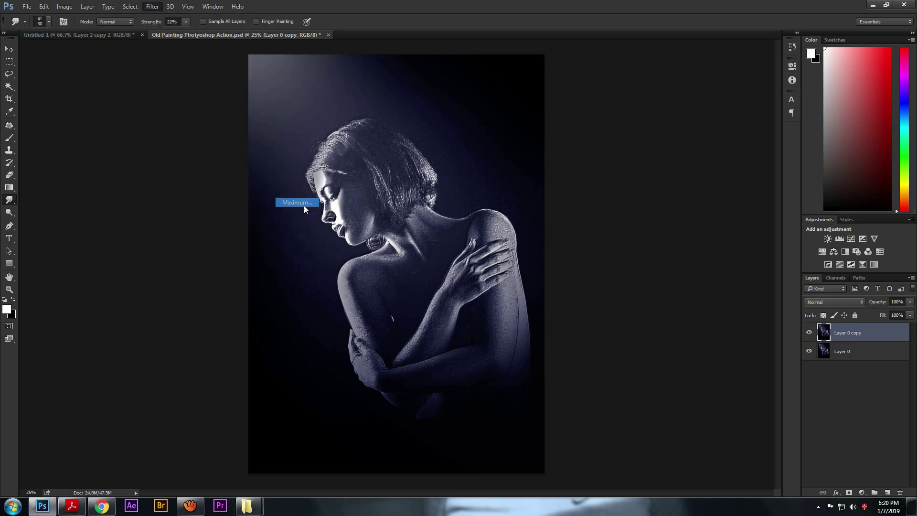
left_click_drag(412, 257, 387, 262)
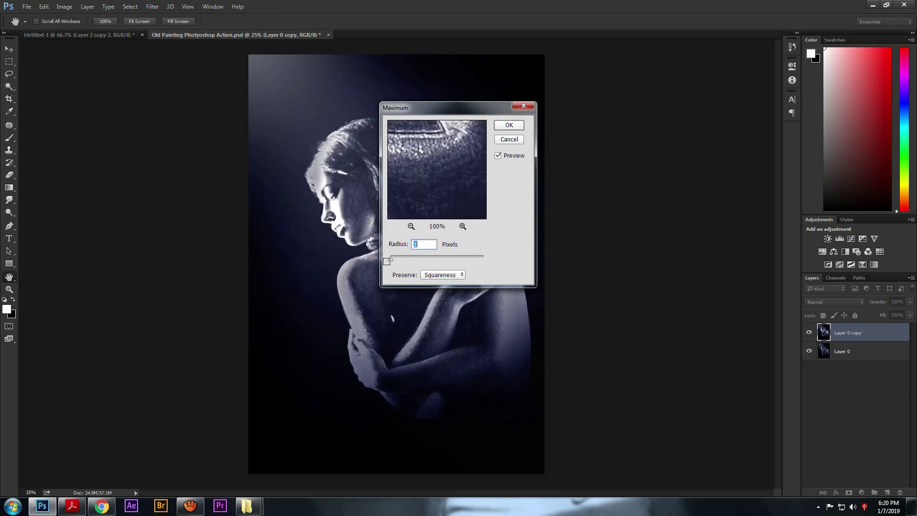
left_click(509, 125)
Step: Set Layer 0 copy to Soft Light at 9% opacity and duplicate it
left_click(834, 302)
left_click(817, 402)
mouse_move(884, 302)
left_mouse_down()
mouse_move(842, 315)
mouse_move(880, 306)
left_mouse_up()
key("ctrl+j")
left_click(152, 6)
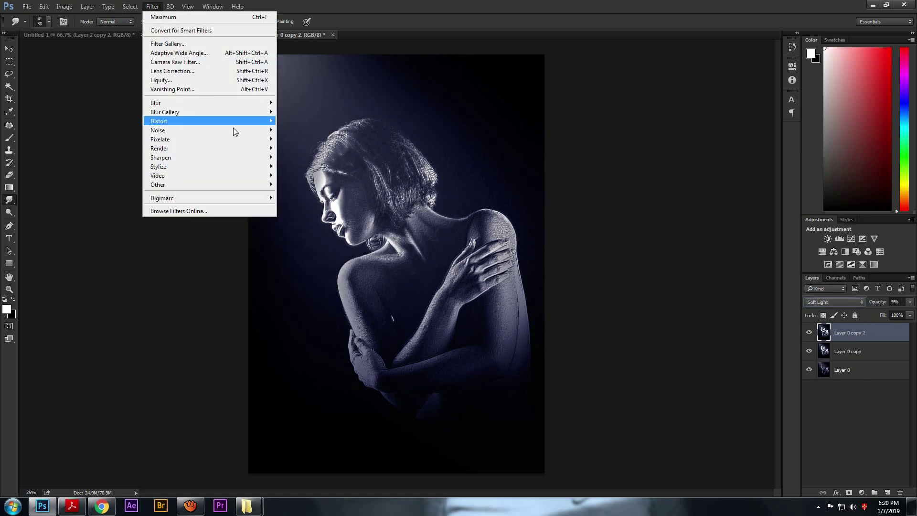
mouse_move(254, 182)
left_click(299, 187)
left_click(738, 115)
Step: Apply a Minimum filter to Layer 0 copy 2, preserving squareness
left_click(153, 6)
mouse_move(236, 185)
left_click(297, 210)
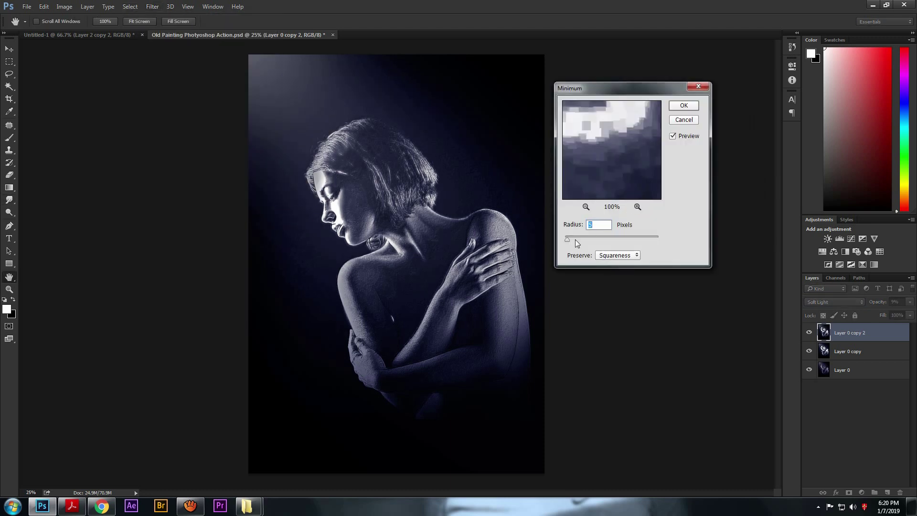
left_click(680, 106)
Step: Adjust the opacity of Layer 0 copy 2 while comparing it hidden and shown, and save the document
mouse_move(877, 308)
left_mouse_down()
mouse_move(887, 308)
mouse_move(873, 306)
left_mouse_up()
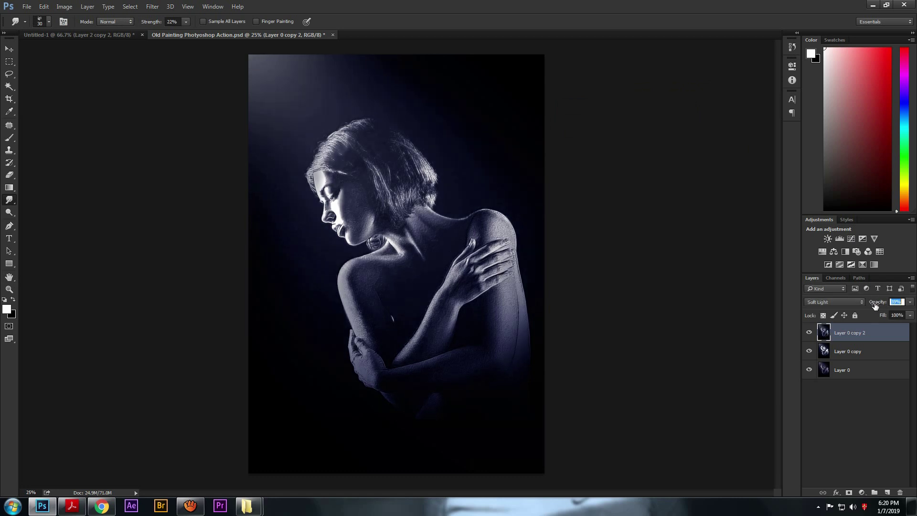
left_click(810, 333)
left_click(810, 334)
left_click_drag(872, 302, 873, 303)
key("ctrl+s")
Step: Group the three layers and stamp the visible result into a new layer above the group
left_click(853, 352)
left_click(853, 367, "ctrl")
left_click(852, 335, "shift")
key("ctrl+g")
key("ctrl+alt+shift+e")
Step: Dodge the highlights along the woman's front hair and forehead with the Dodge tool at 25% exposure
left_click(9, 212)
left_click(72, 211)
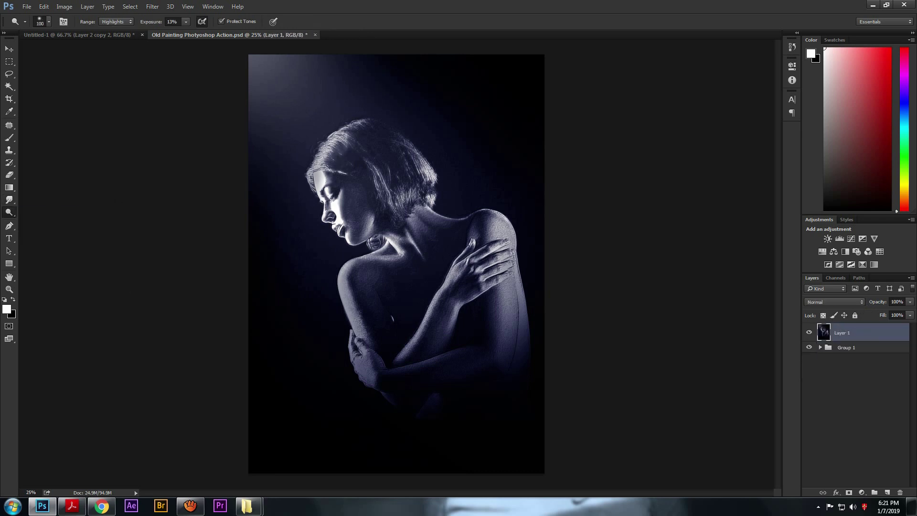
left_click_drag(149, 26, 154, 29)
mouse_move(341, 133)
left_mouse_down()
mouse_move(315, 159)
mouse_move(334, 173)
mouse_move(313, 177)
left_mouse_up()
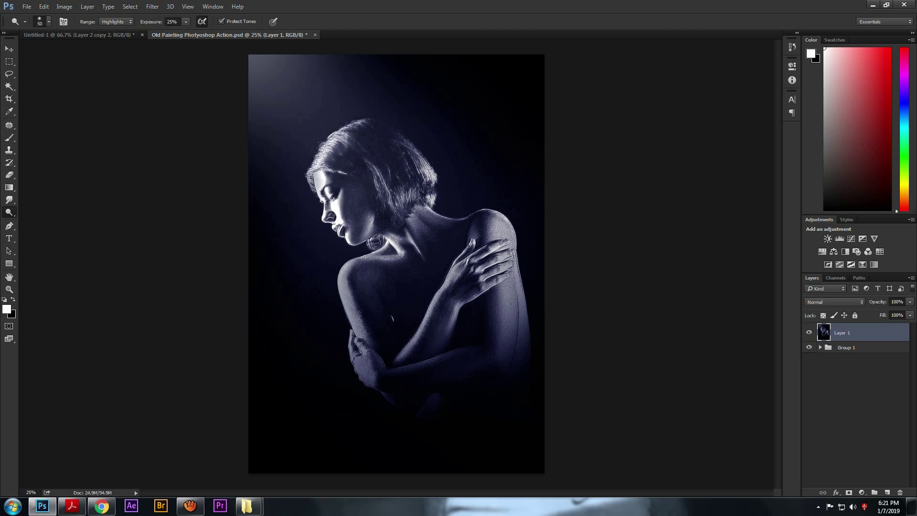
Step: Dodge the highlights from the neck over the near shoulder below the chin with a 60-pixel brush
key("ctrl+plus")
key("ctrl+plus")
key("ctrl+plus")
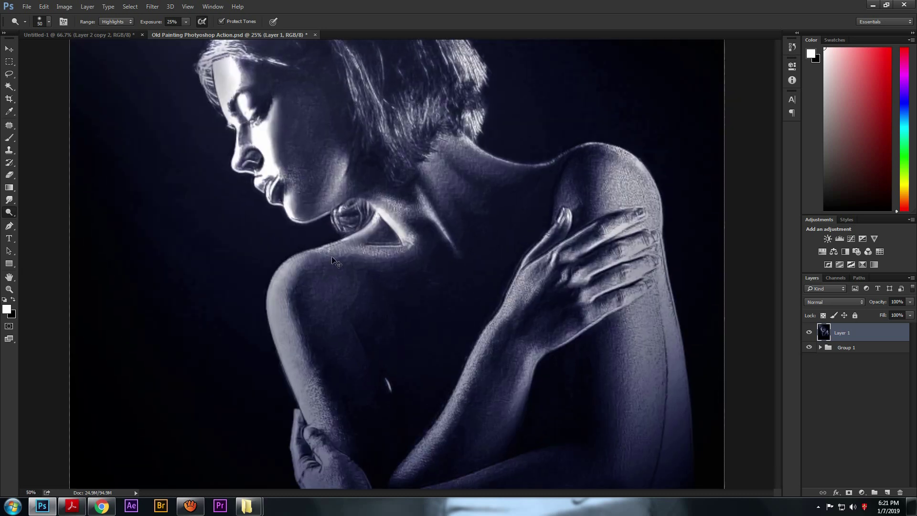
key("bracketleft")
key("bracketright")
mouse_move(344, 234)
left_mouse_down()
mouse_move(291, 246)
mouse_move(258, 272)
mouse_move(244, 324)
left_mouse_up()
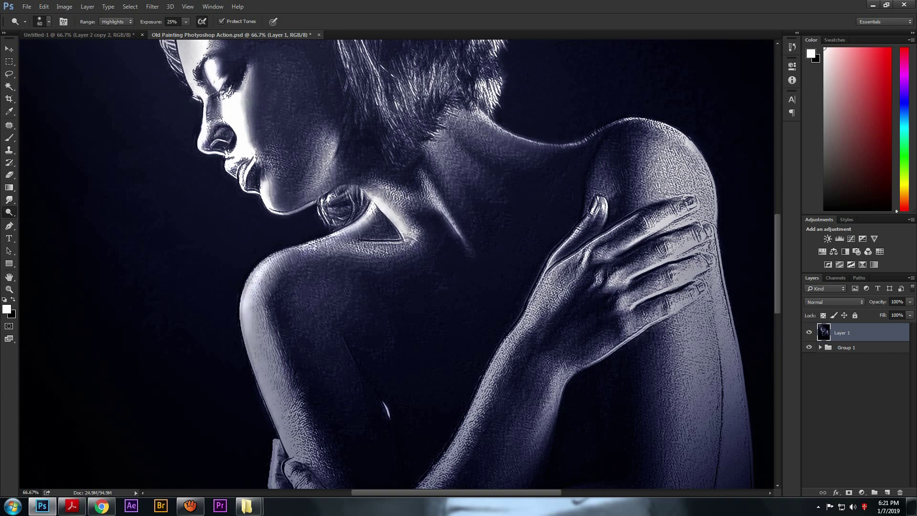
Step: Dodge the rim light along the nape and around the raised shoulder behind the hand
key("bracketright")
left_click_drag(472, 112, 522, 138)
mouse_move(661, 127)
left_mouse_down()
mouse_move(706, 177)
mouse_move(711, 240)
left_mouse_up()
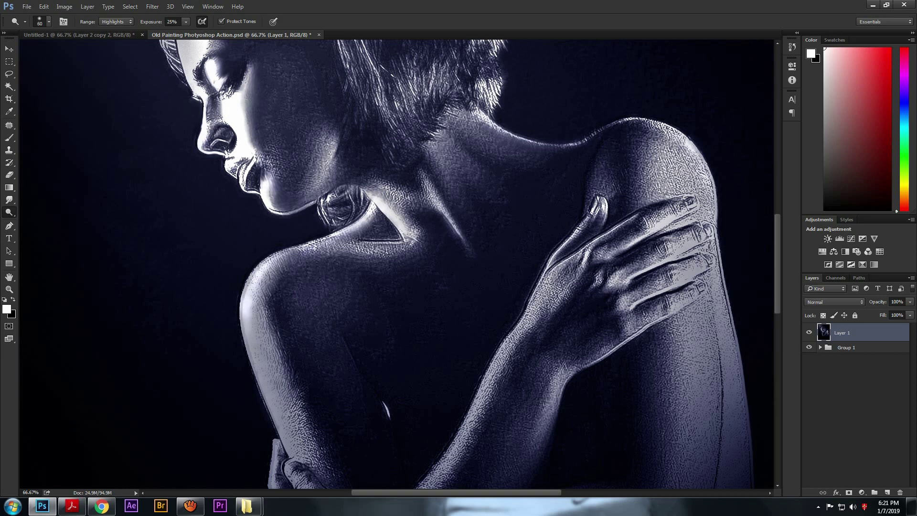
Step: Dodge the highlights on the fingers and thumb, the near upper arm and the forehead
left_click_drag(639, 237, 678, 212)
left_click_drag(600, 223, 600, 209)
mouse_move(265, 370)
left_mouse_down()
mouse_move(286, 430)
mouse_move(264, 262)
left_mouse_up()
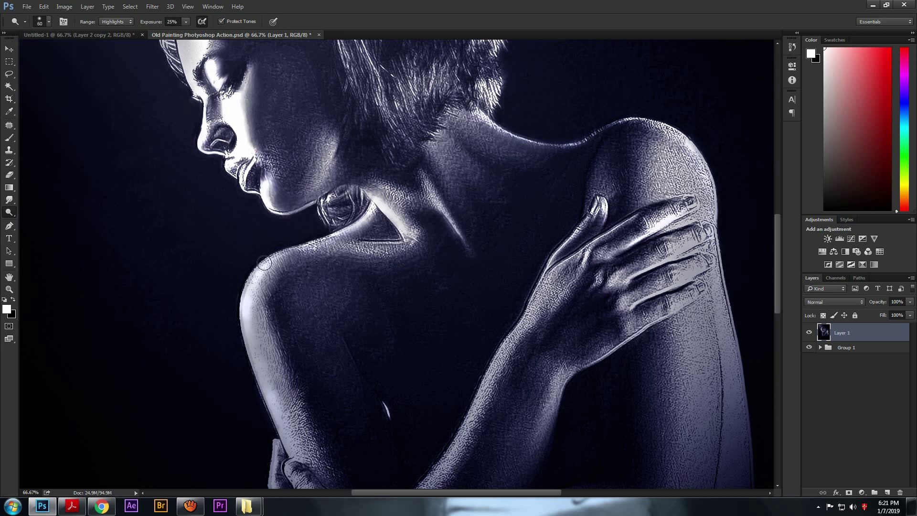
left_click_drag(202, 78, 186, 65)
Step: Dodge the near arm down to the lower hand with a 125-pixel brush, and switch to the Burn tool
key("ctrl+minus")
key("ctrl+minus")
key("ctrl+minus")
key("bracketright")
key("bracketright")
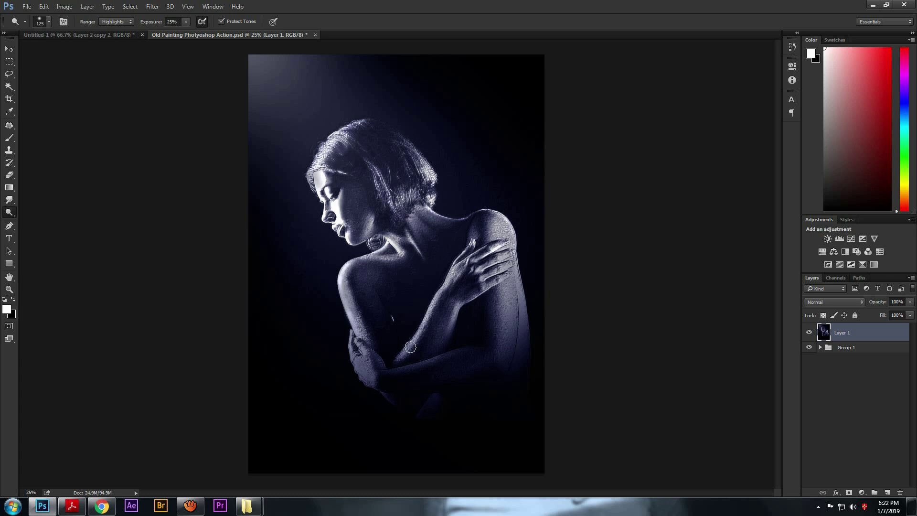
left_click_drag(353, 324, 355, 369)
right_click(9, 212)
left_click(34, 231)
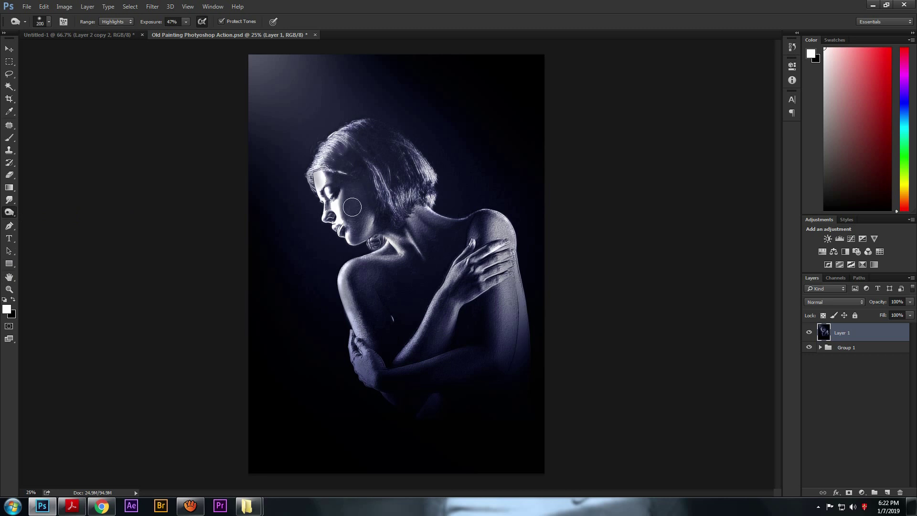
Step: Apply Levels to Layer 1 with the white input at 230 and the midtones at 1.00
key("ctrl+l")
left_click_drag(790, 205, 725, 213)
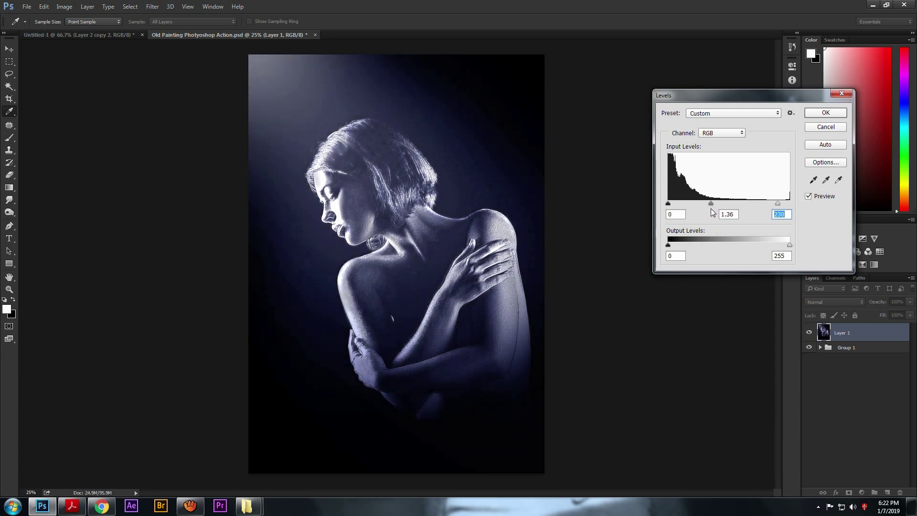
double_click(724, 214)
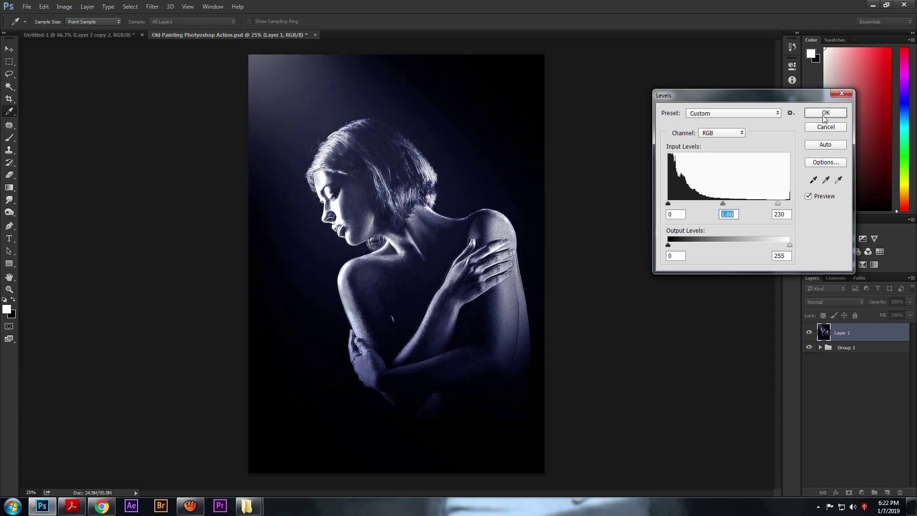
key("Return")
Step: Check the whole portrait at different sizes and save the document
key("ctrl+minus")
key("ctrl+minus")
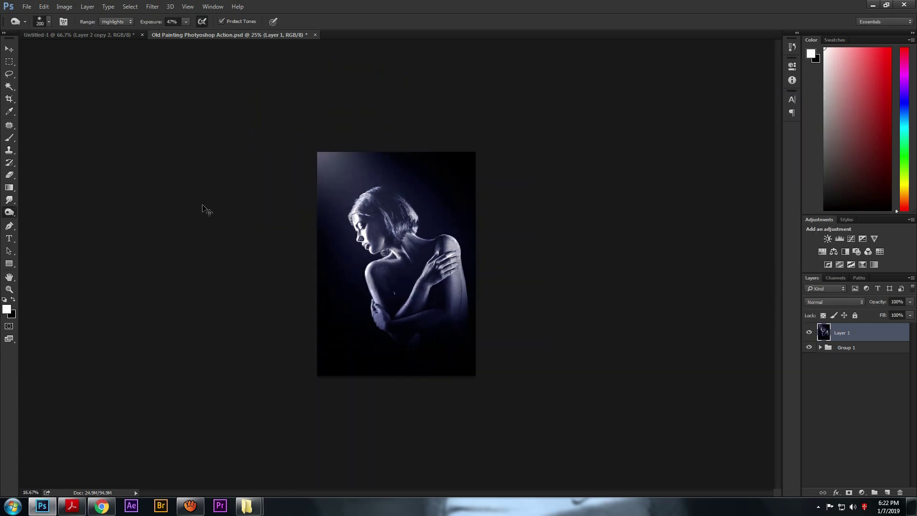
key("ctrl+plus")
key("ctrl+plus")
key("ctrl+plus")
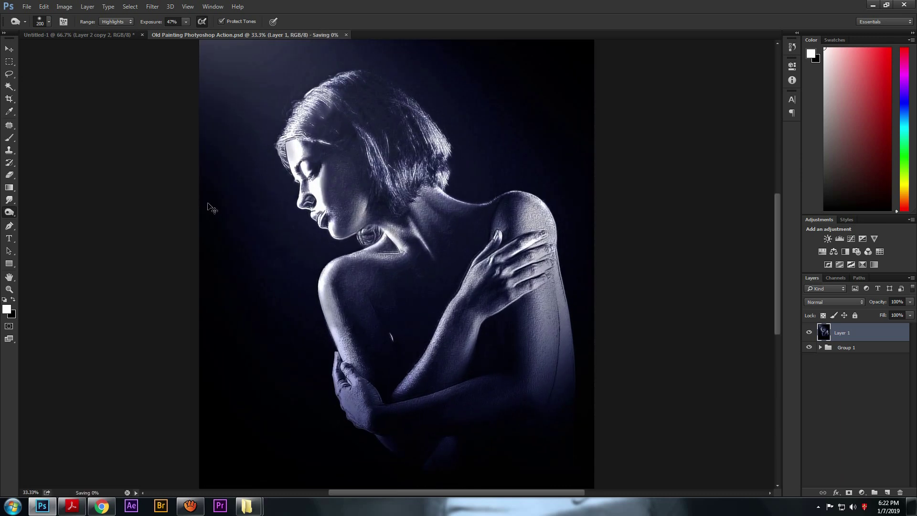